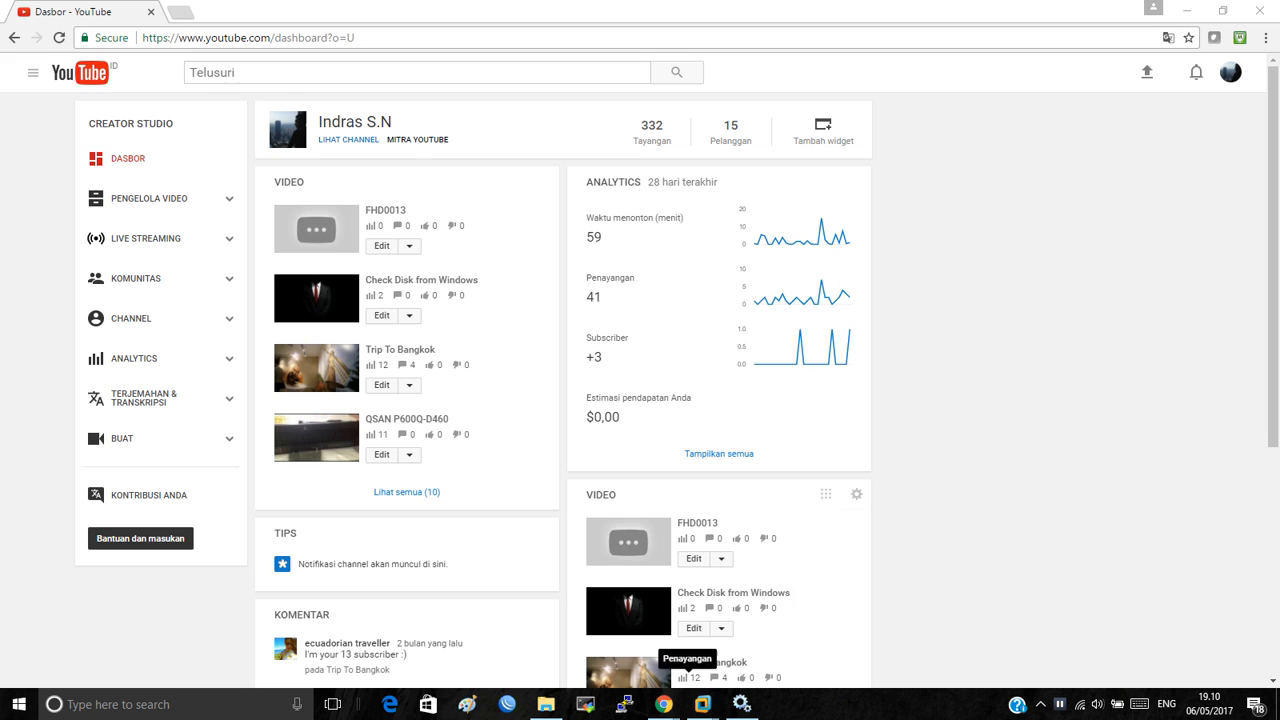
# Step: Switch to VMware Workstation and view its product and version information
pyautogui.moveTo(702, 704)
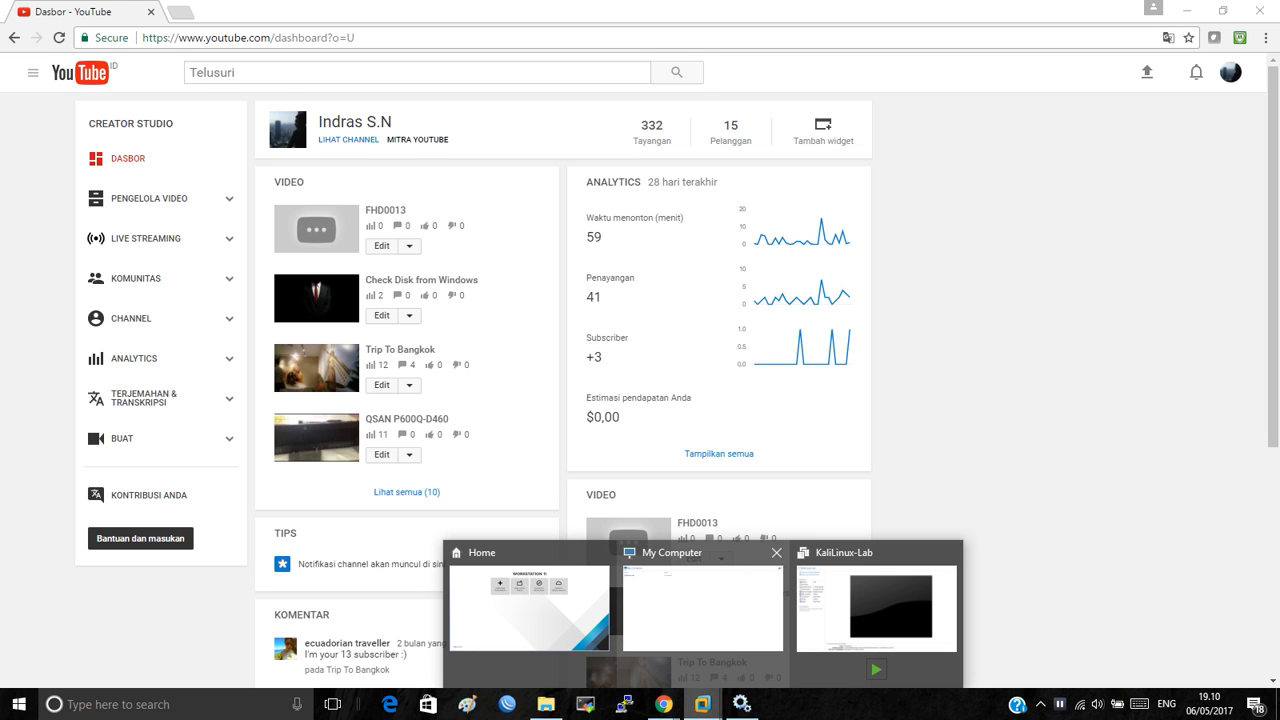
pyautogui.click(702, 608)
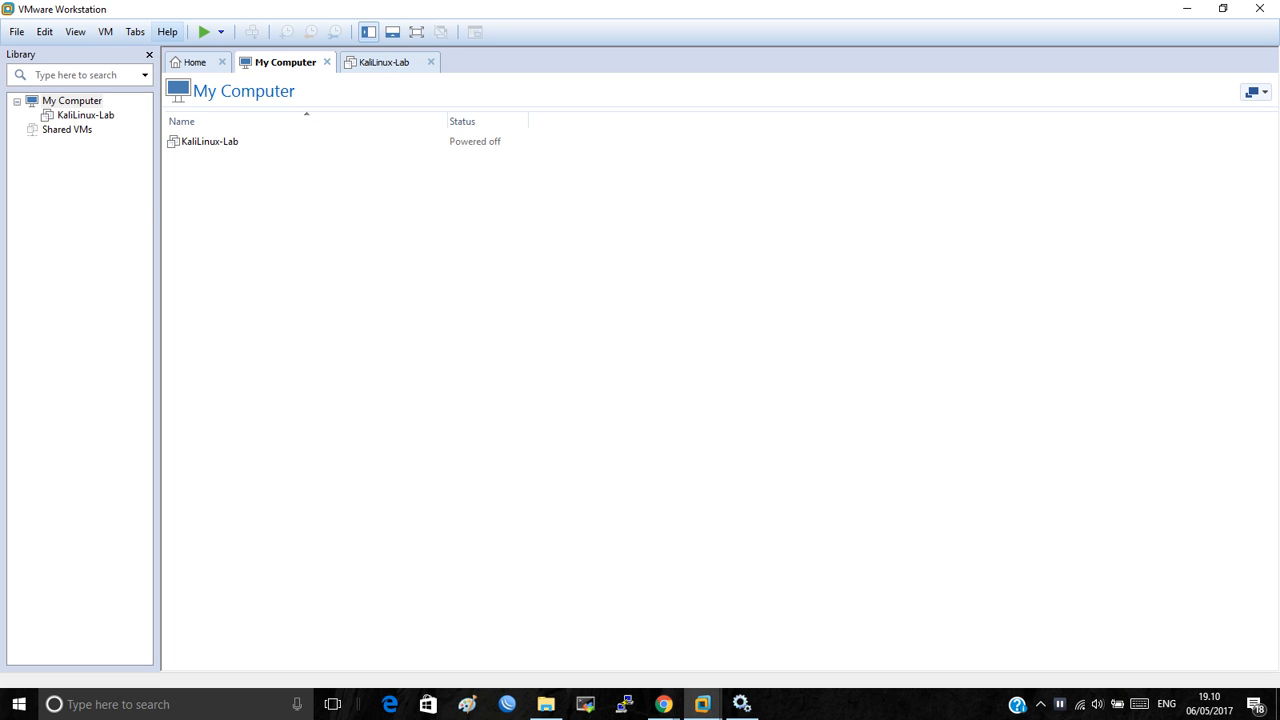
pyautogui.click(168, 32)
pyautogui.press('Return')
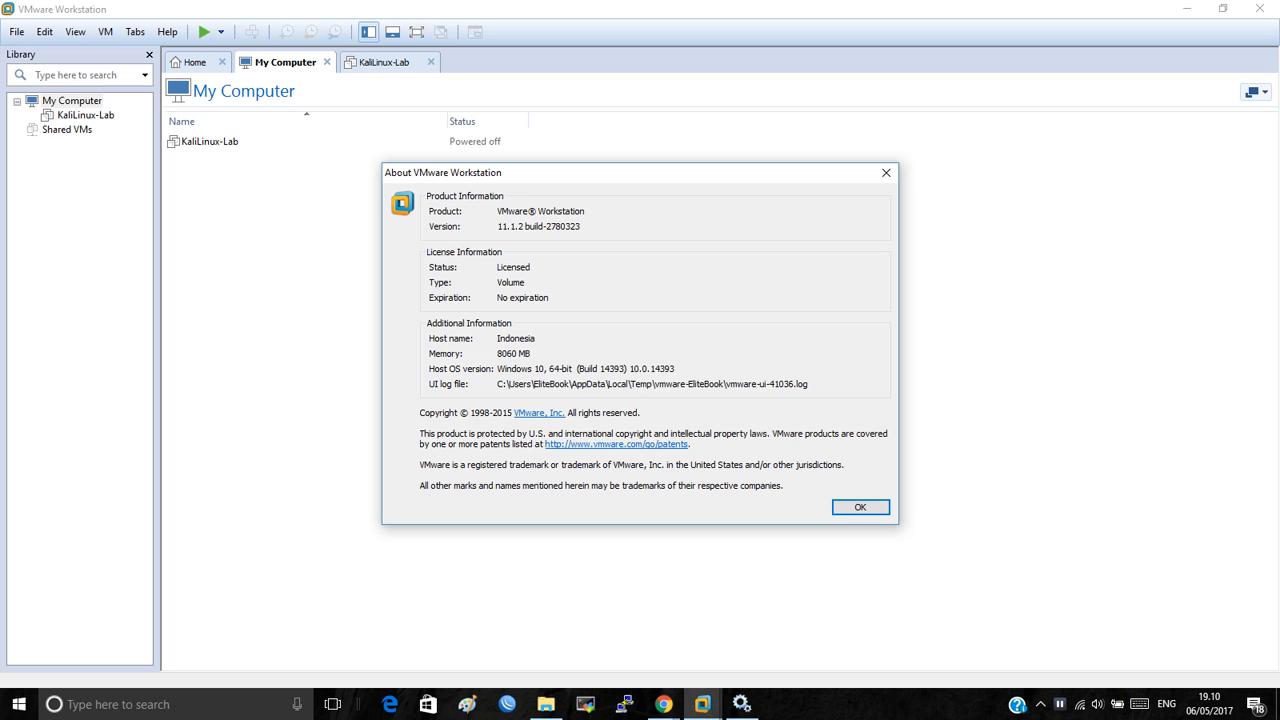
pyautogui.click(860, 507)
pyautogui.click(800, 430)
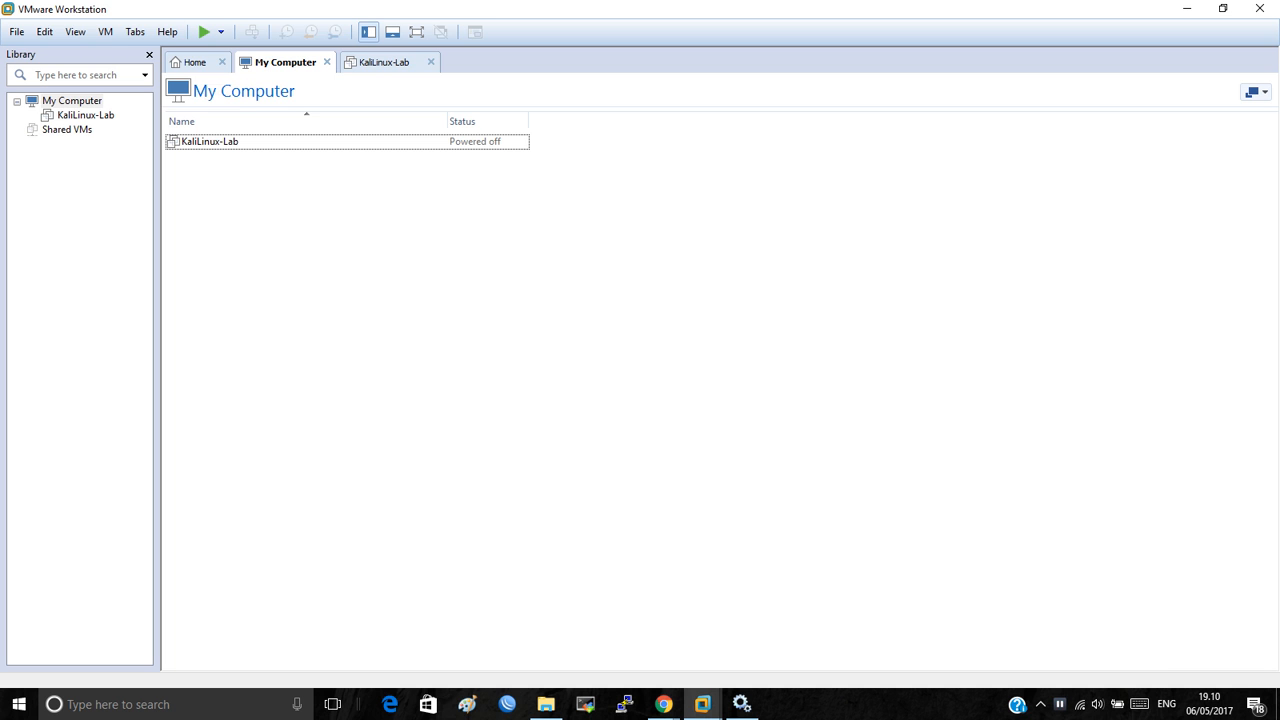
# Step: Start creating a new virtual machine with the Custom (advanced) configuration and Workstation 11.0 hardware compatibility
pyautogui.click(203, 63)
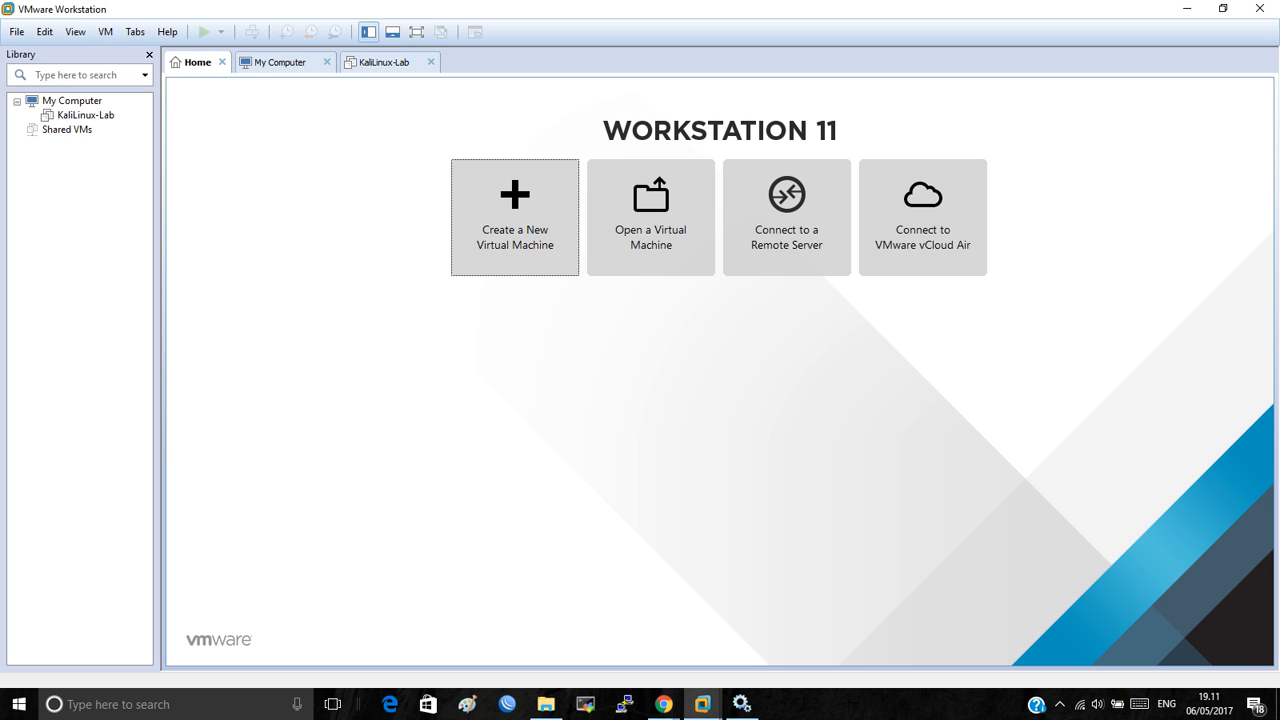
pyautogui.click(515, 218)
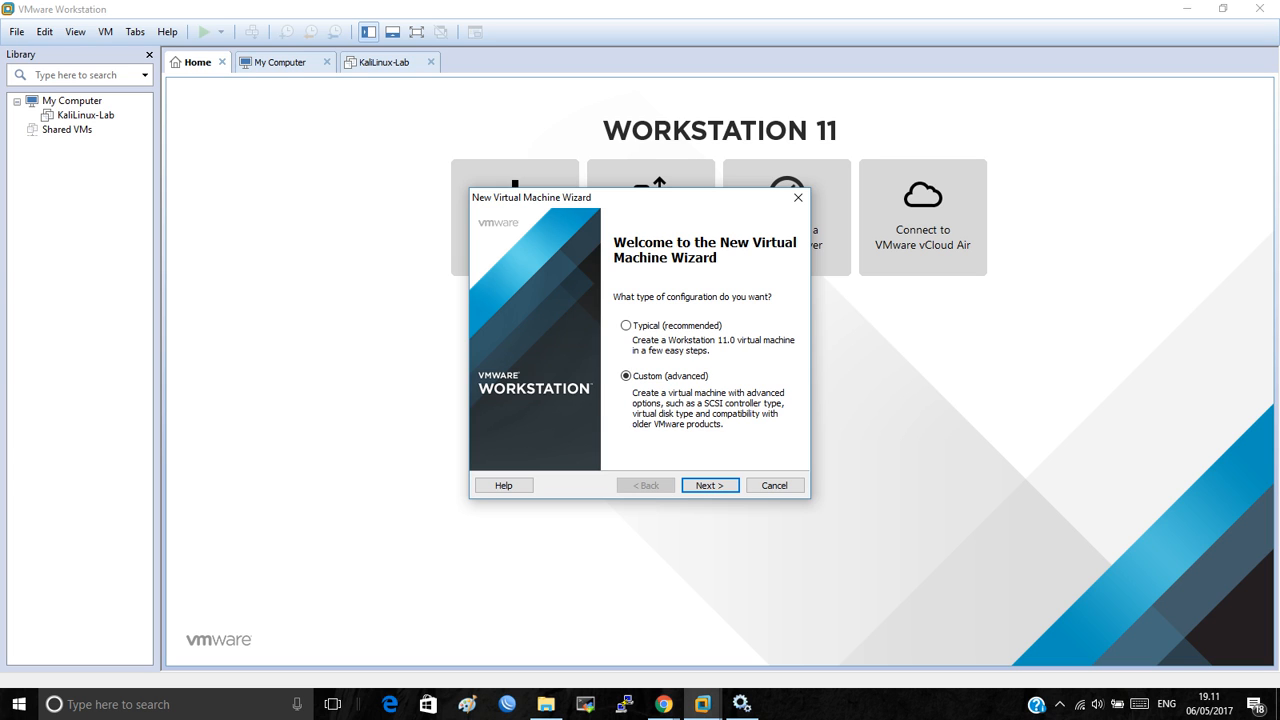
pyautogui.press('Return')
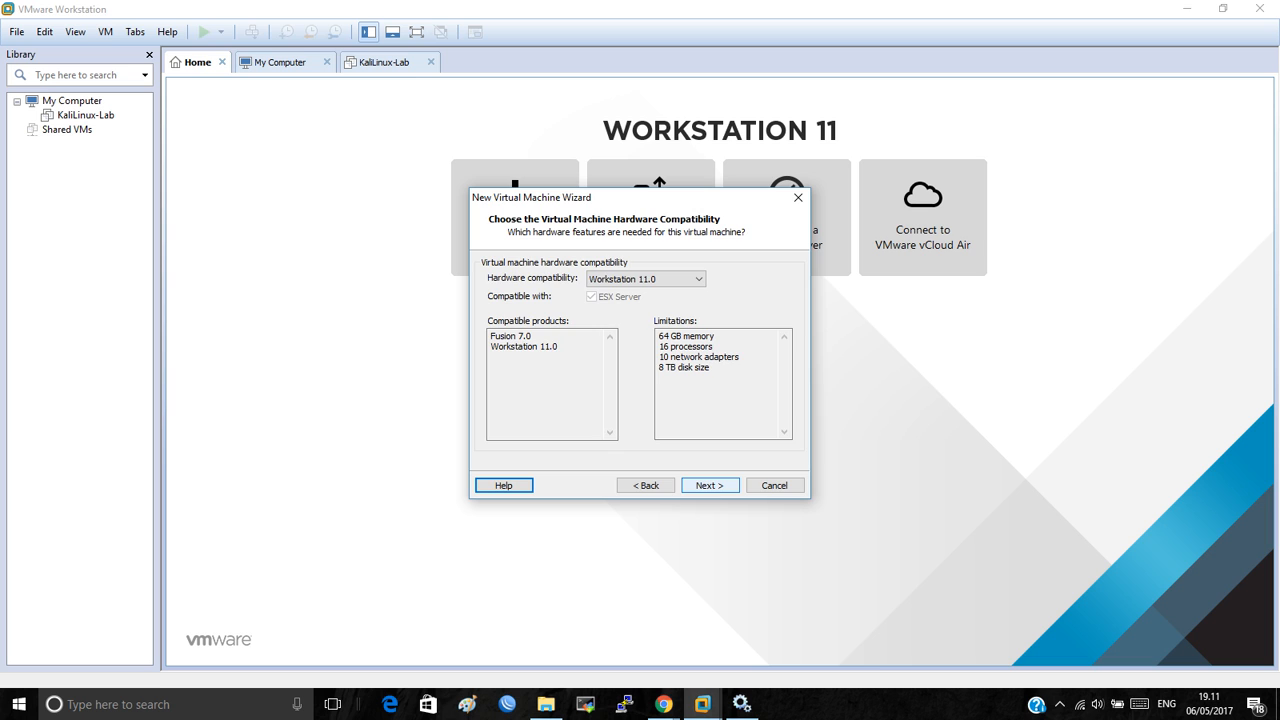
pyautogui.press('Return')
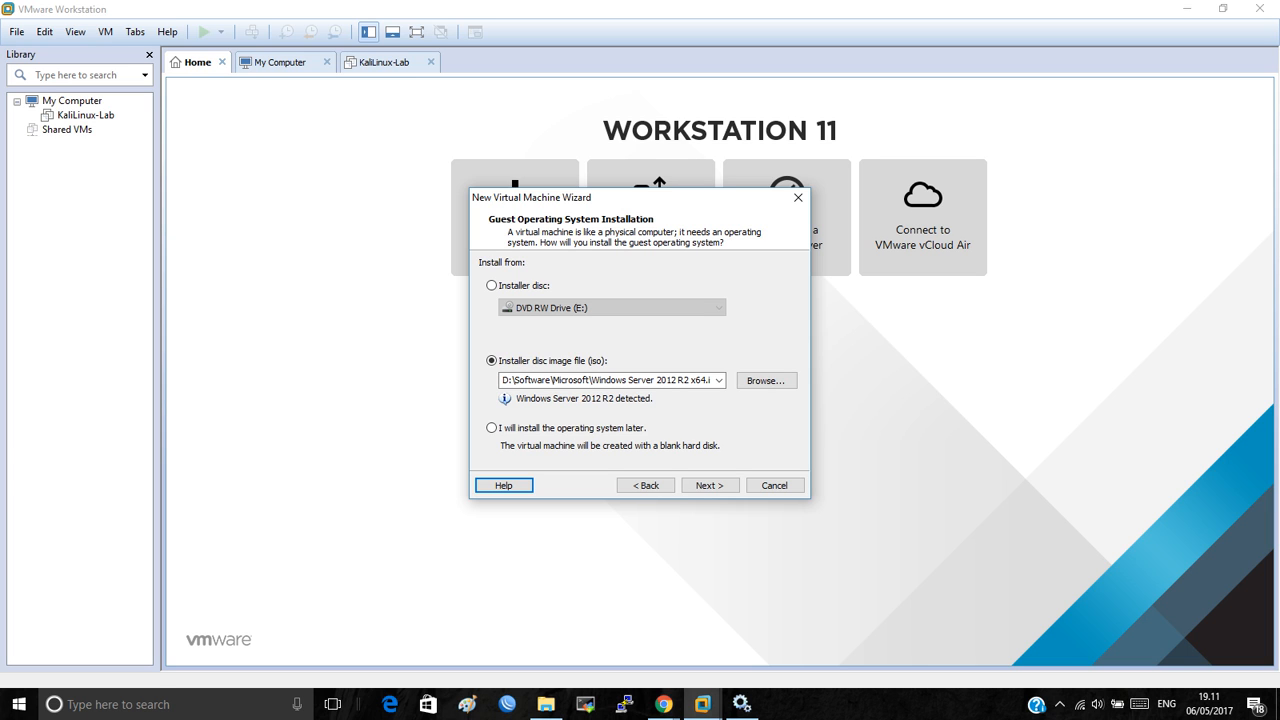
# Step: Choose Windows Server 2012 R2 x64.iso from D:\Software\Microsoft as the guest system's installer disc image
pyautogui.click(492, 361)
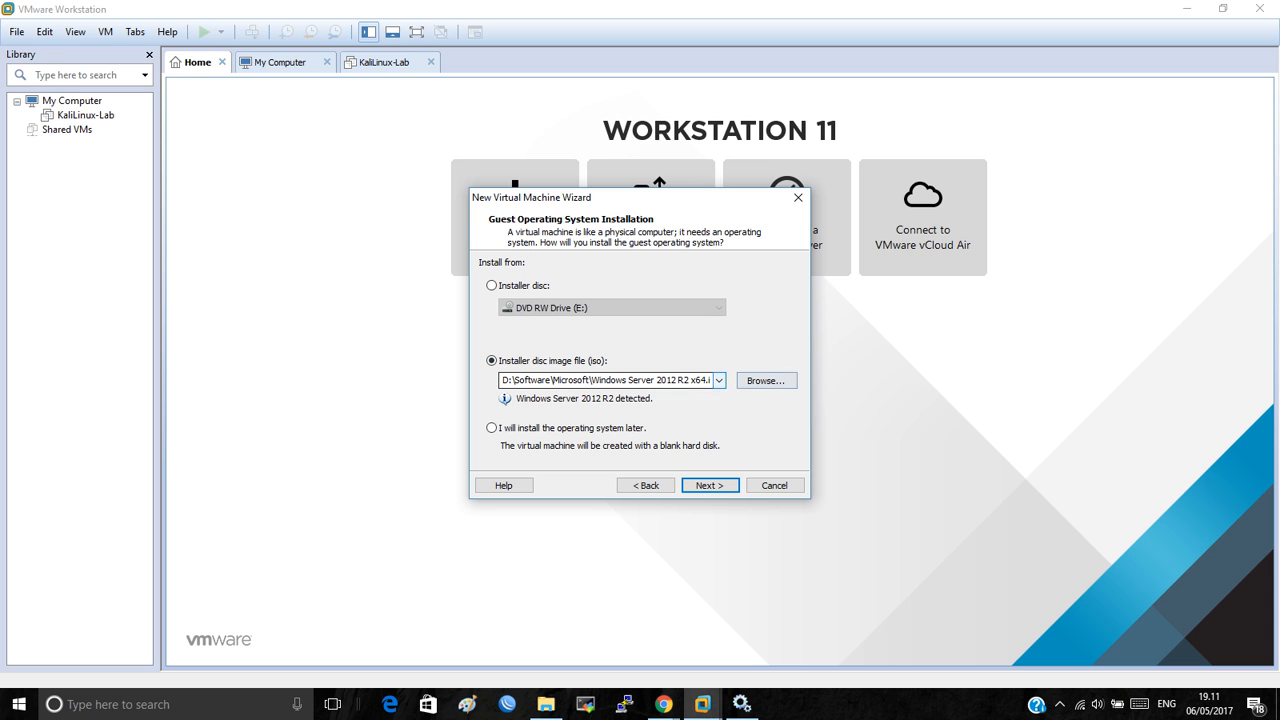
pyautogui.click(766, 380)
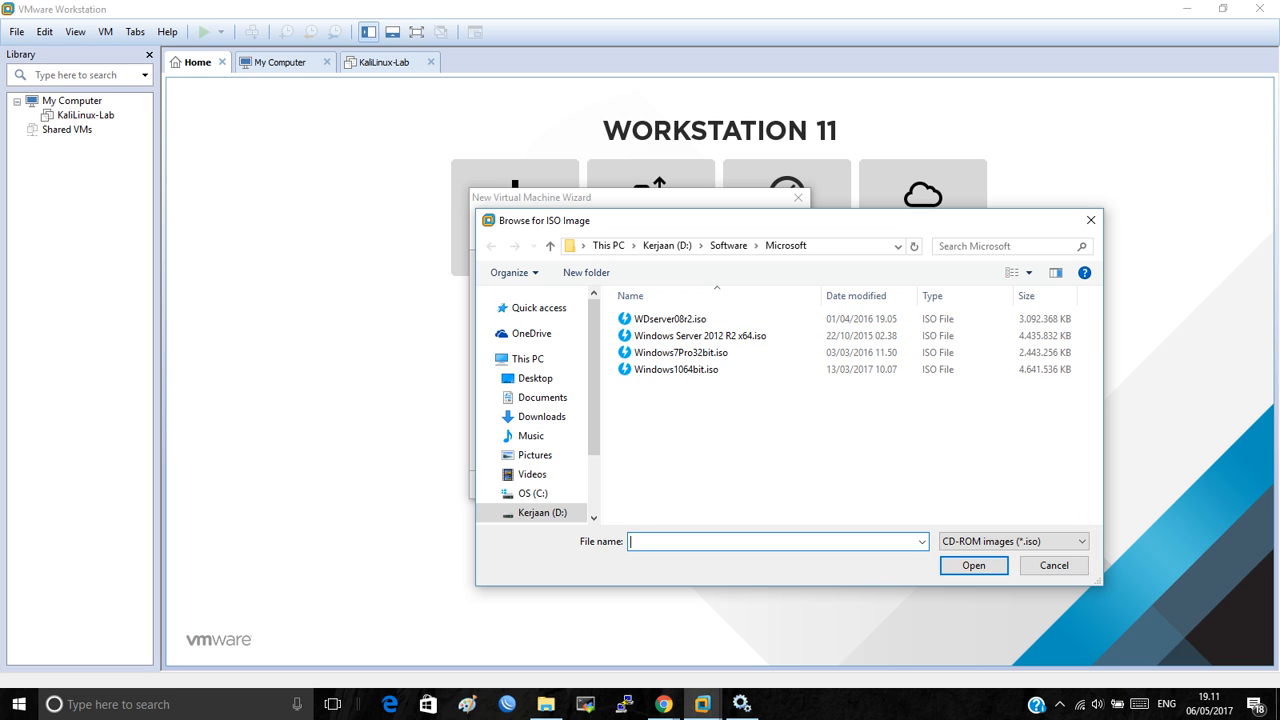
pyautogui.click(700, 336)
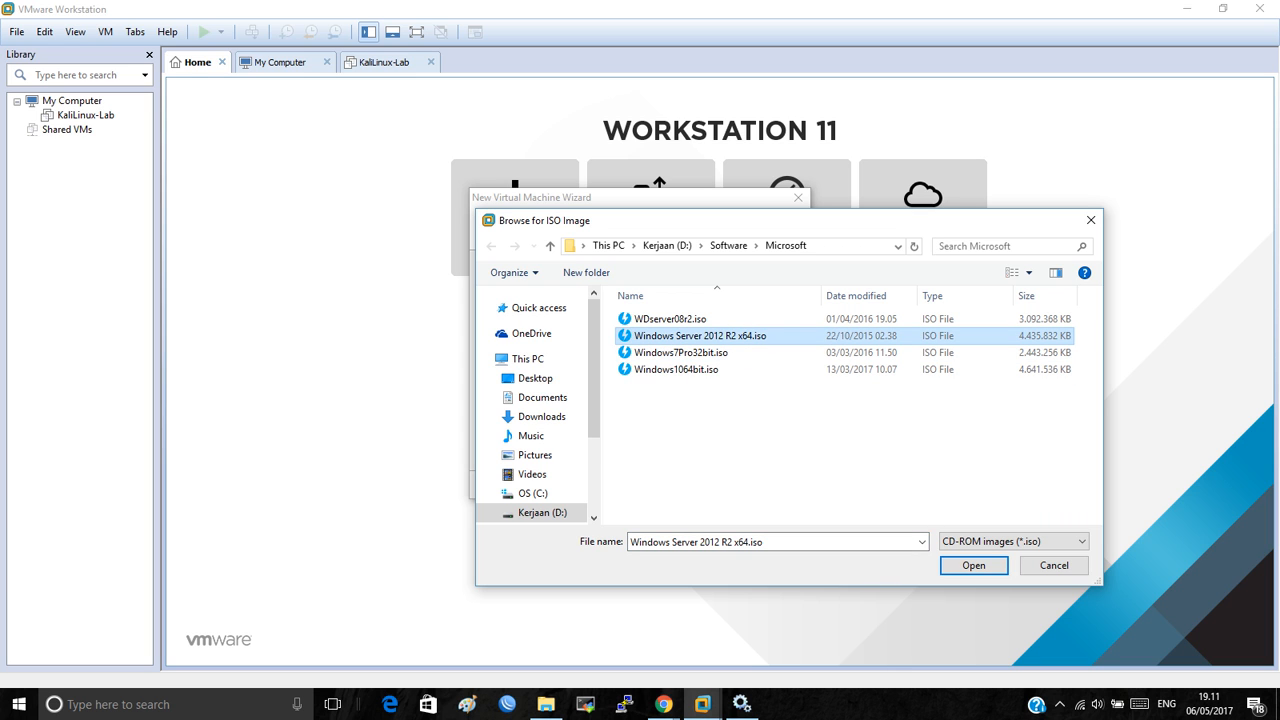
pyautogui.click(974, 566)
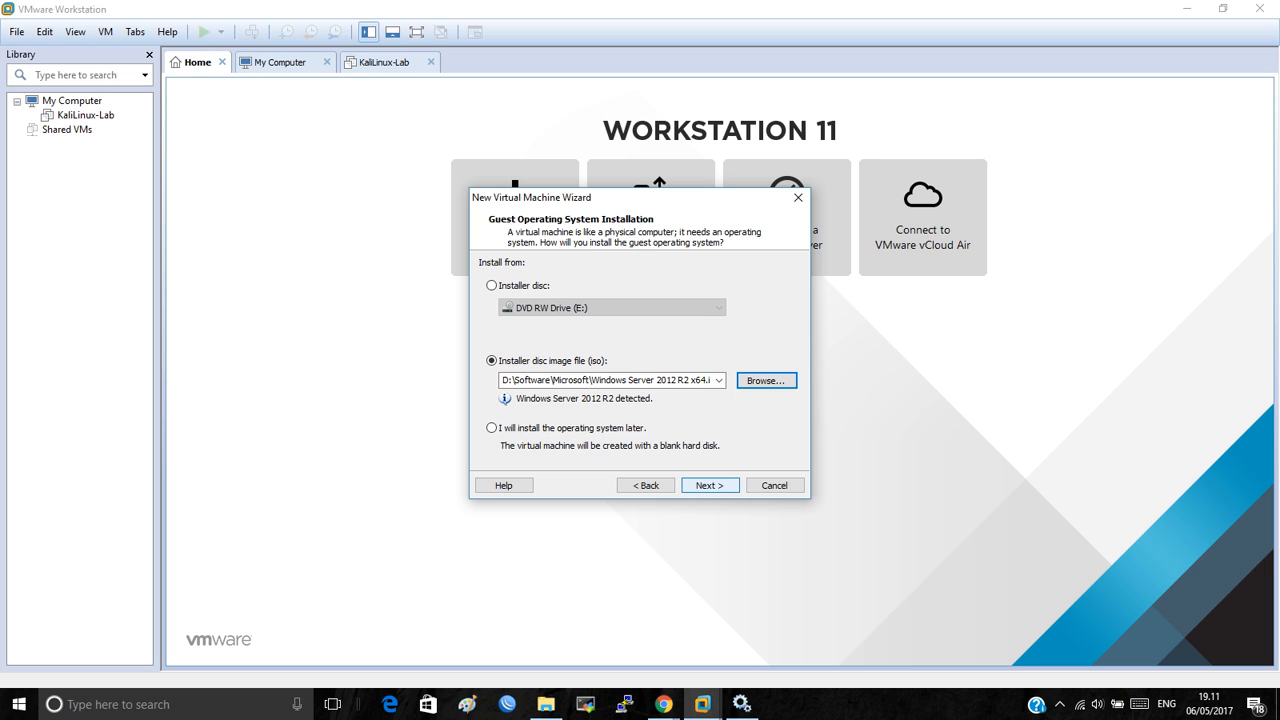
pyautogui.press('Return')
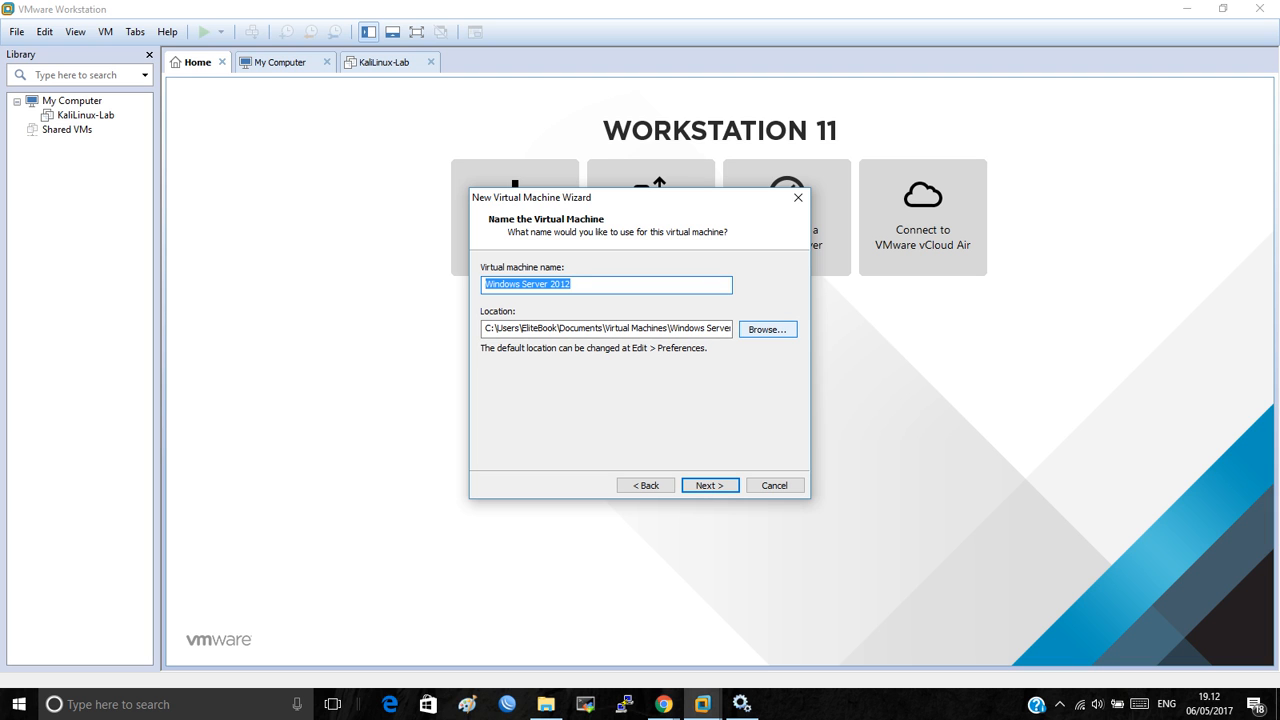
# Step: Set the virtual machine's location to I:\VMwareWorkstation, keeping the name Windows Server 2012
pyautogui.click(768, 329)
pyautogui.scroll(-2, 639, 360)
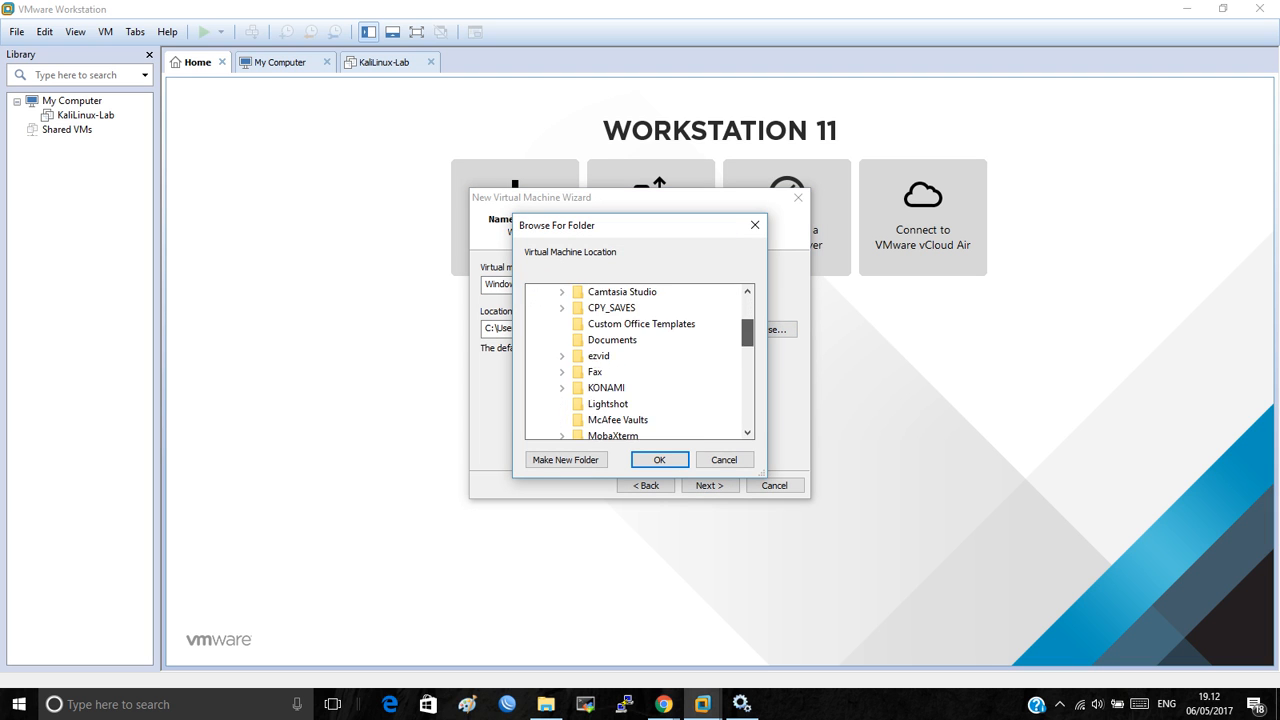
pyautogui.scroll(-8, 639, 360)
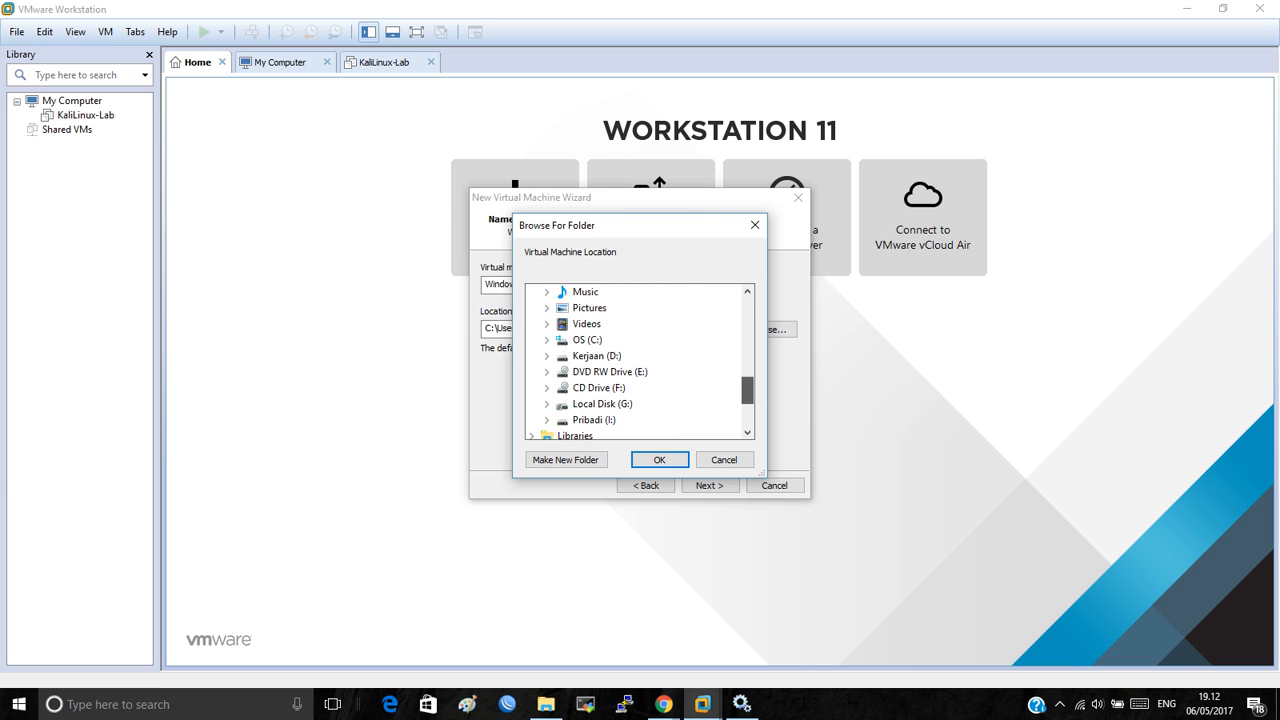
pyautogui.moveTo(747, 390)
pyautogui.mouseDown()
pyautogui.moveTo(747, 375)
pyautogui.moveTo(747, 397)
pyautogui.mouseUp()
pyautogui.click(603, 387)
pyautogui.click(665, 356)
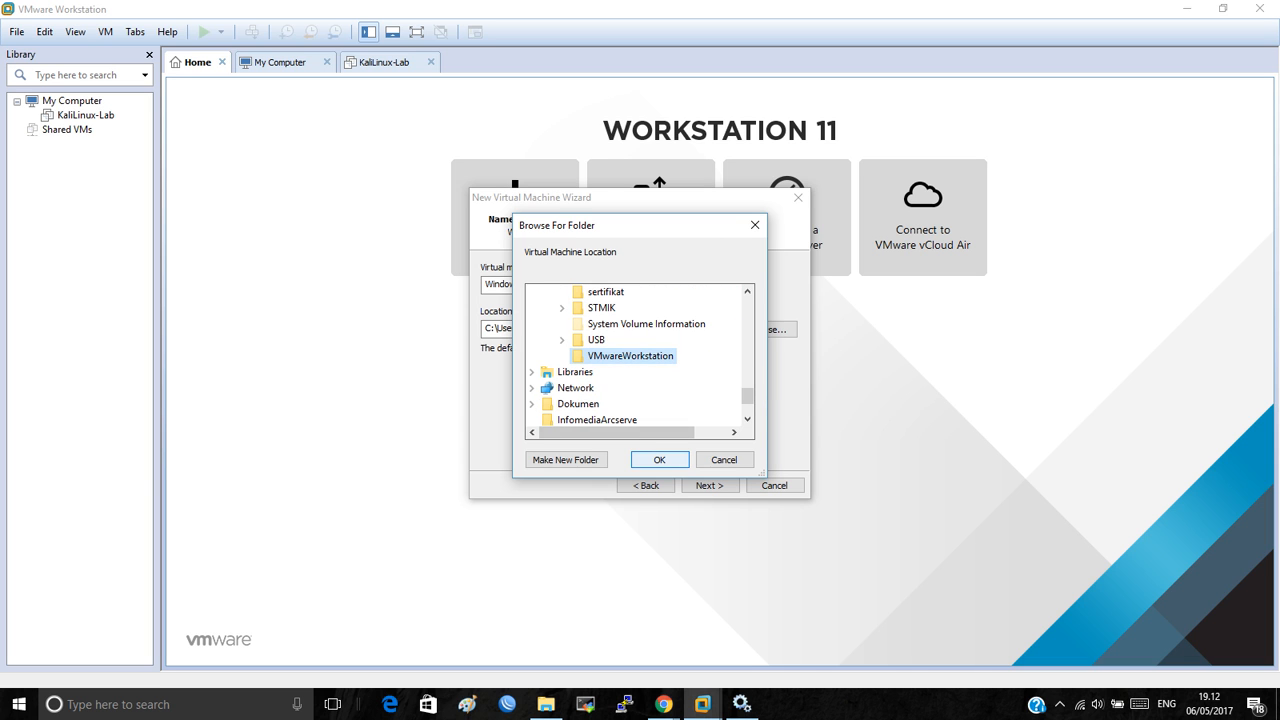
pyautogui.click(659, 459)
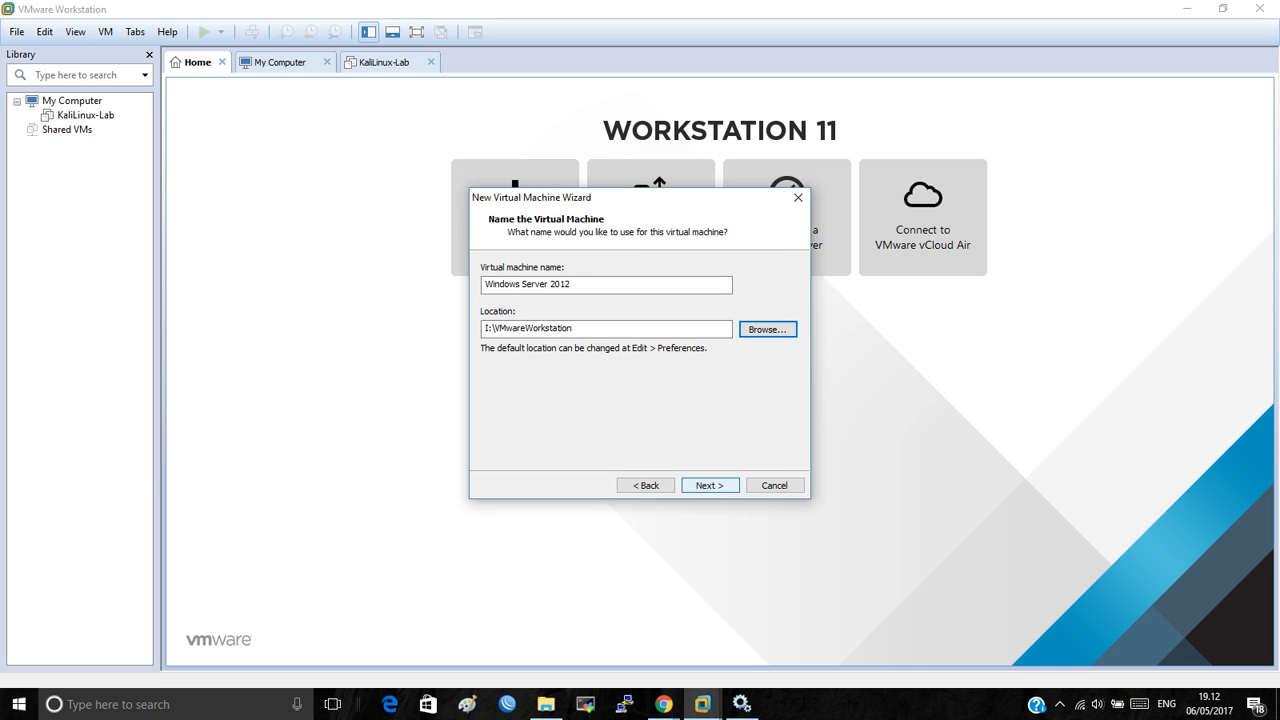
pyautogui.click(709, 485)
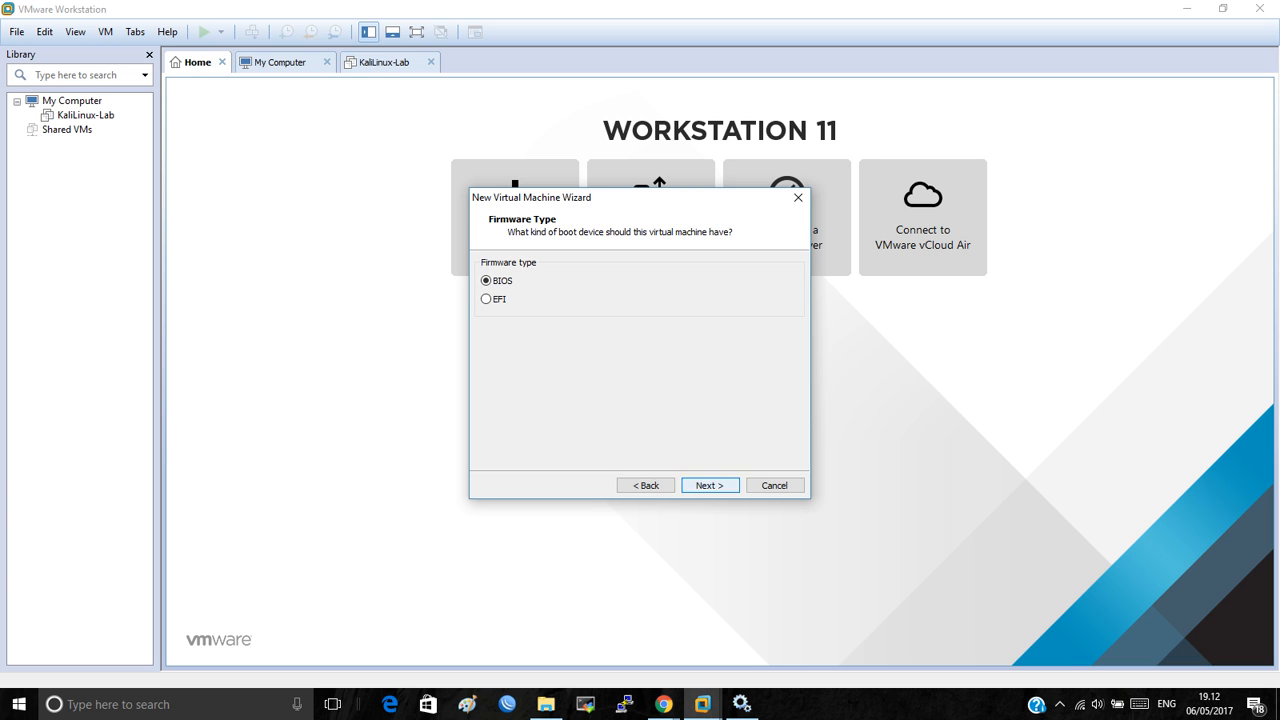
# Step: Accept BIOS firmware, one processor with one core, and 2048 MB of memory for the virtual machine
pyautogui.click(709, 485)
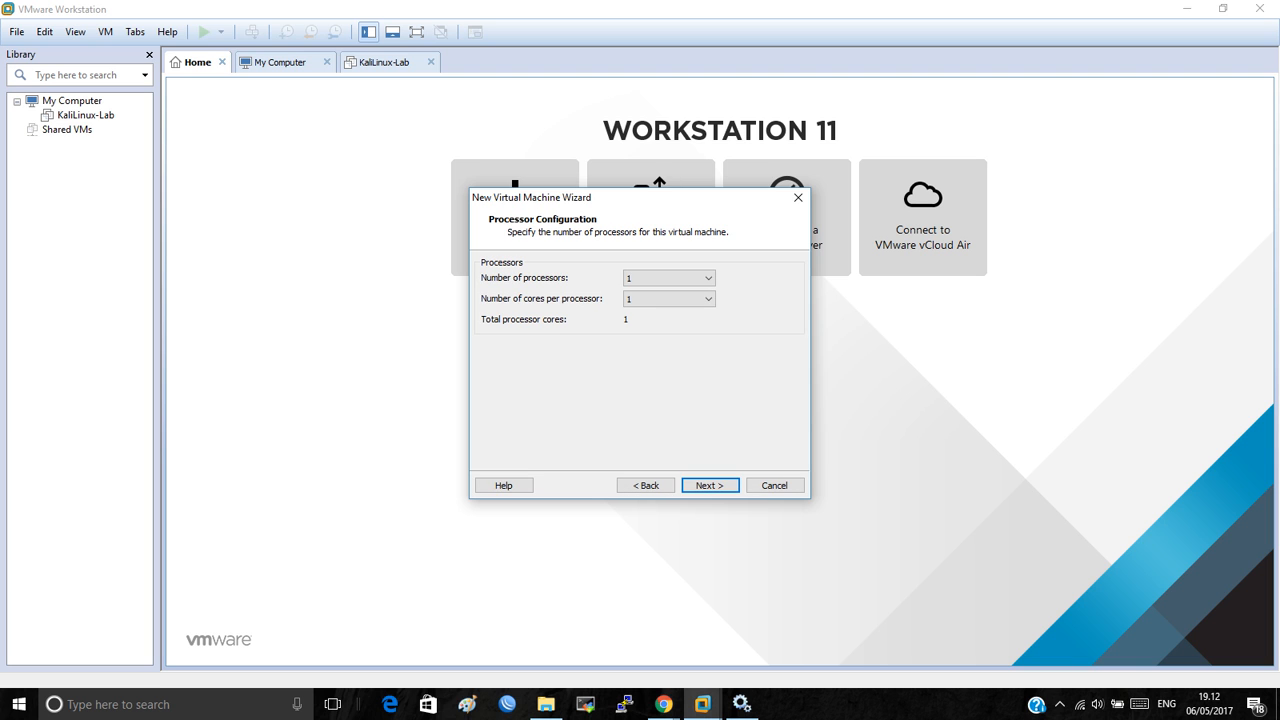
pyautogui.click(709, 485)
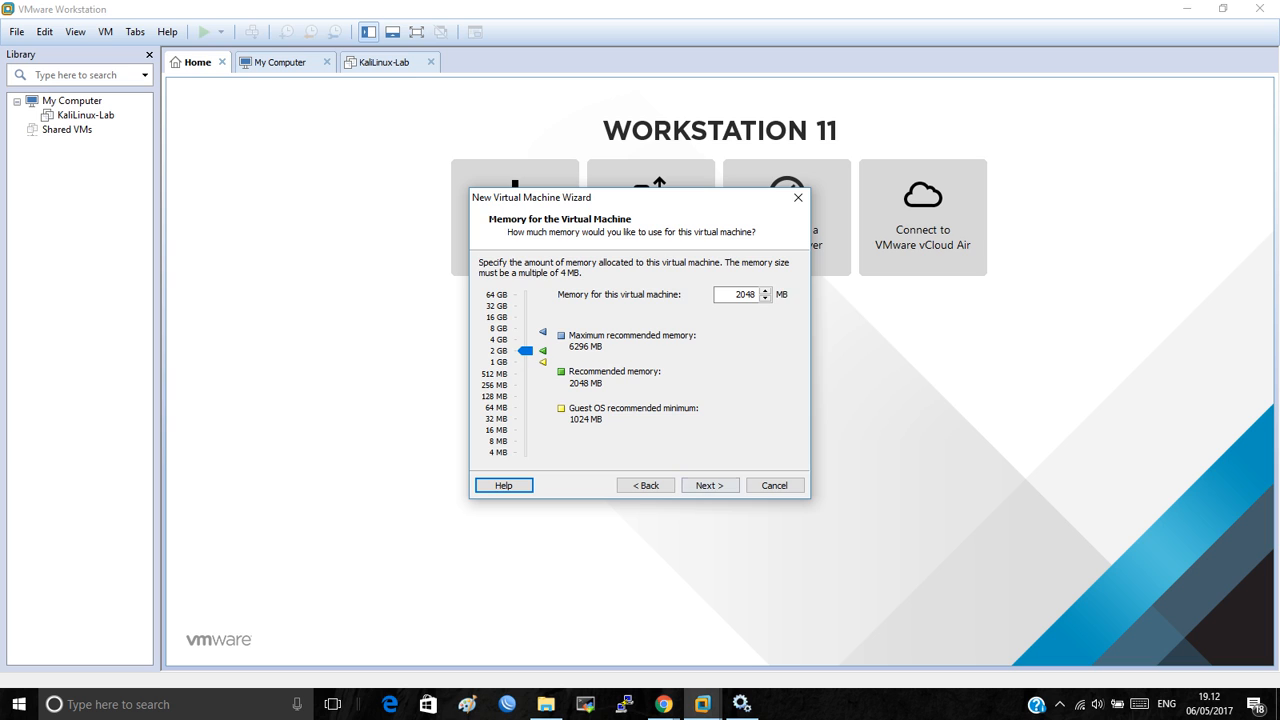
pyautogui.click(710, 485)
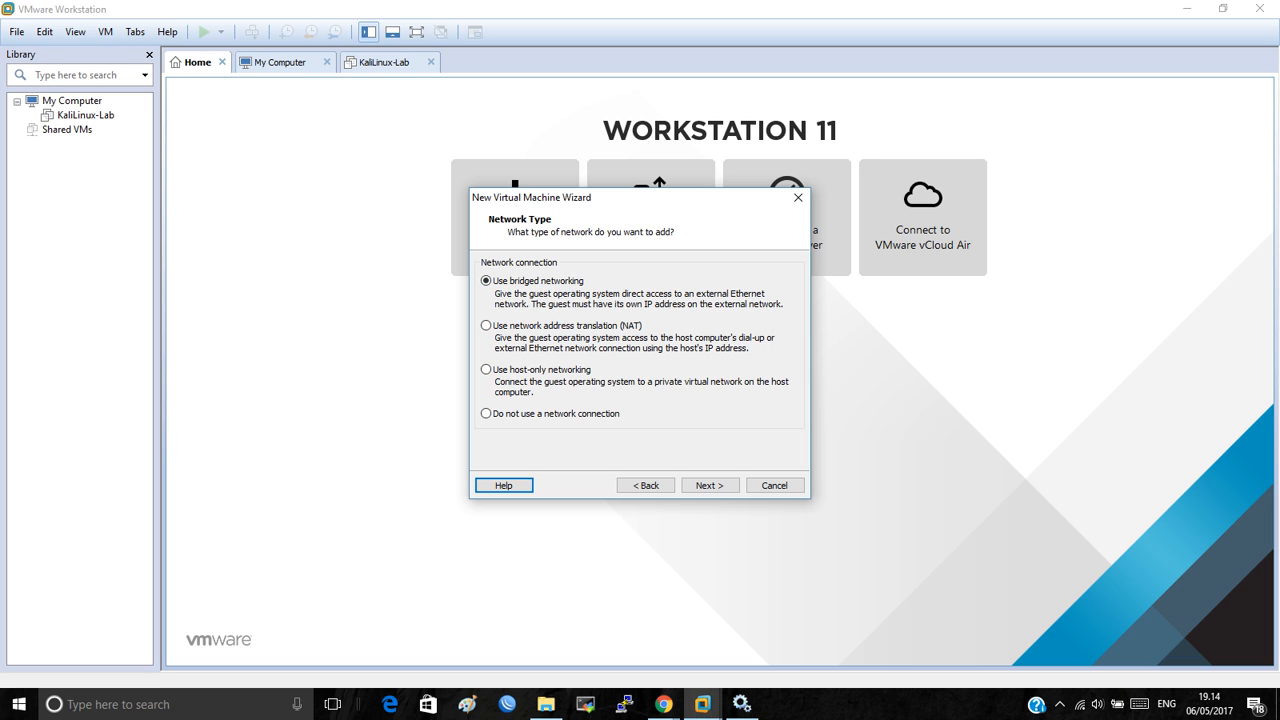
# Step: Use NAT networking and create a new SCSI virtual disk with the LSI Logic SAS controller
pyautogui.click(487, 326)
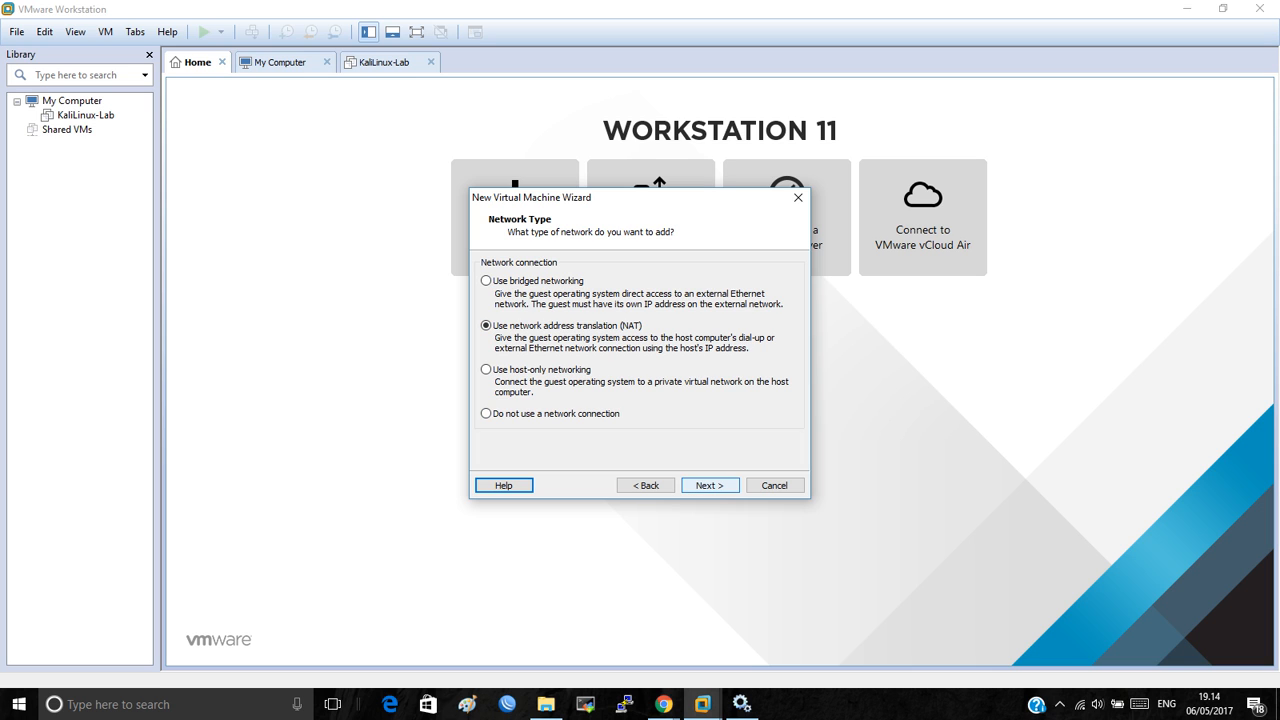
pyautogui.click(709, 485)
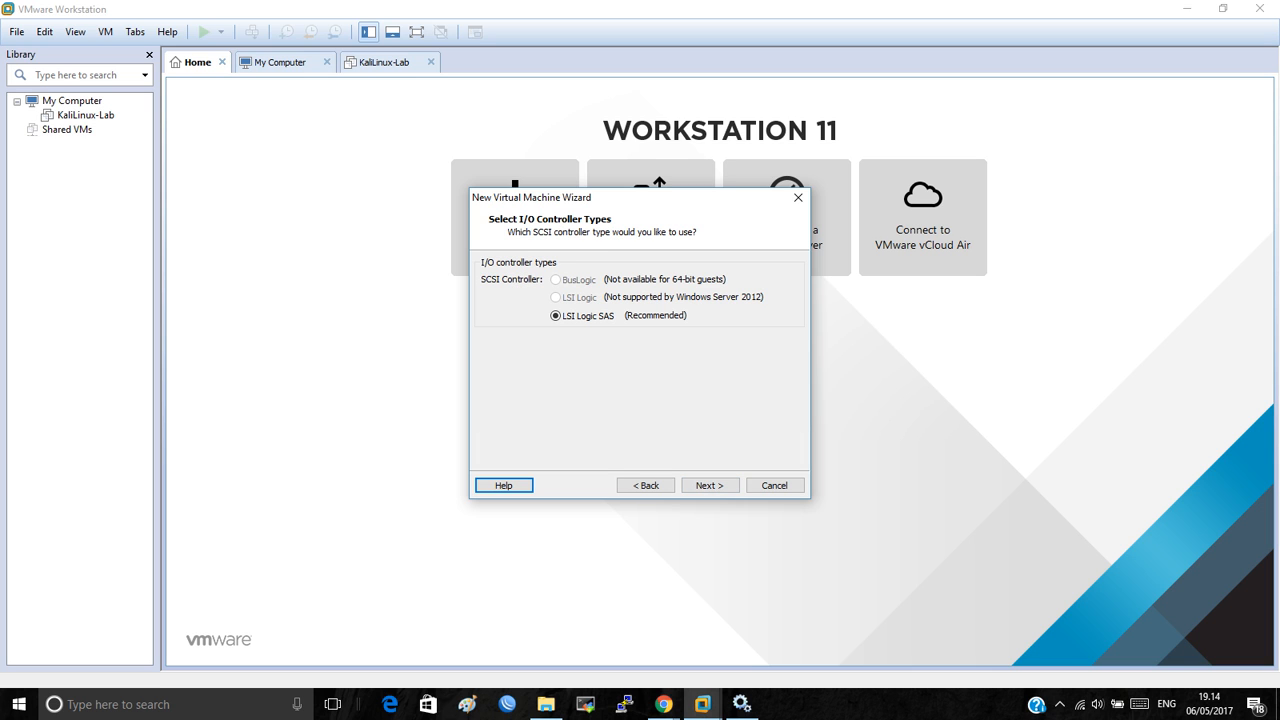
pyautogui.click(709, 485)
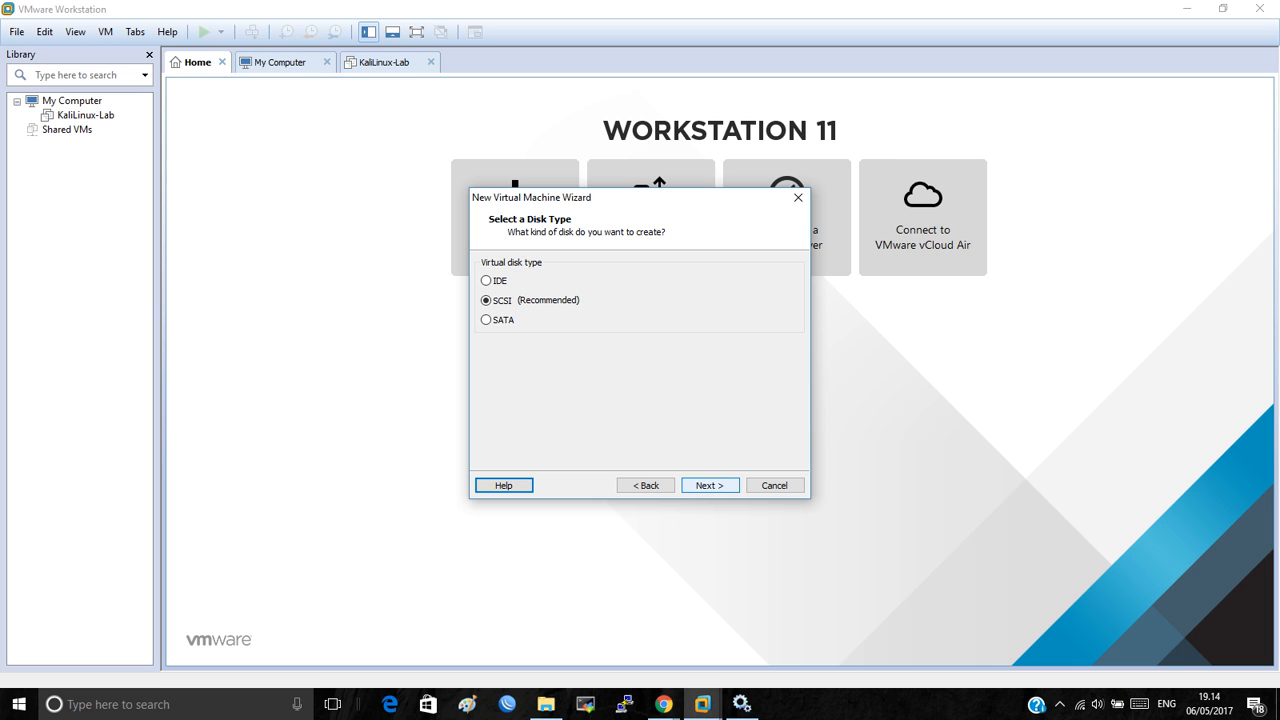
pyautogui.click(709, 485)
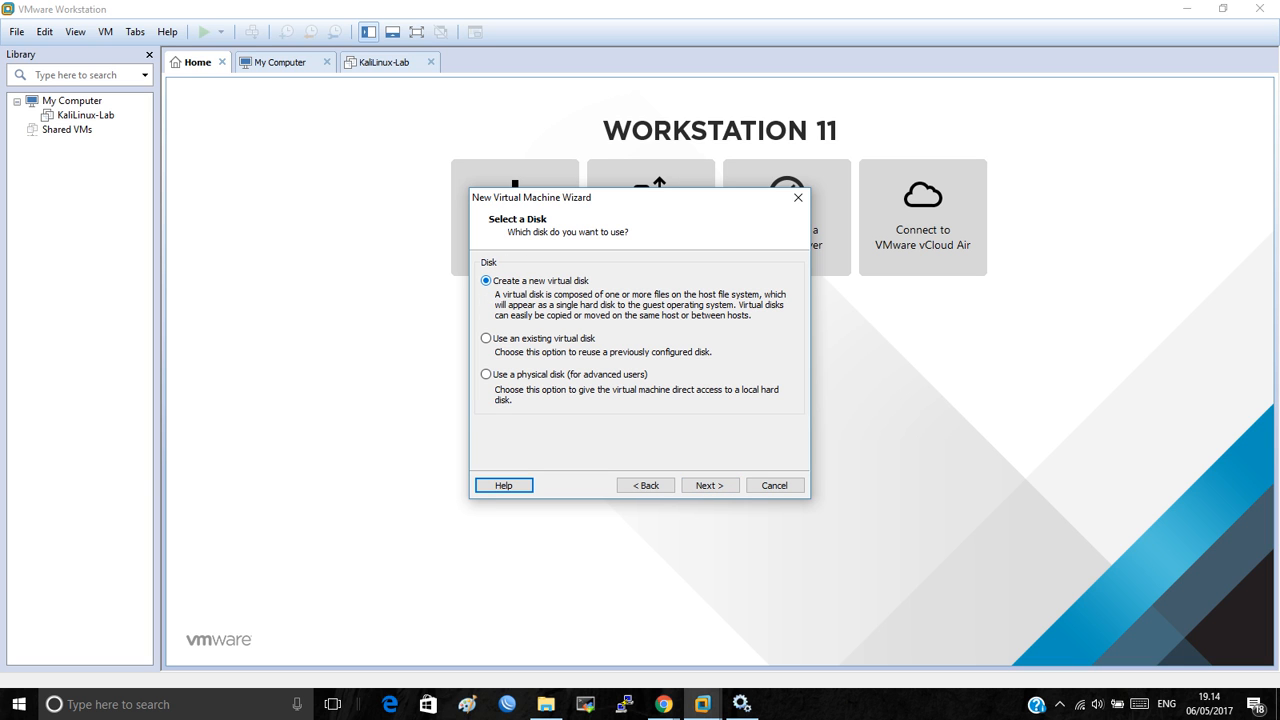
pyautogui.click(709, 485)
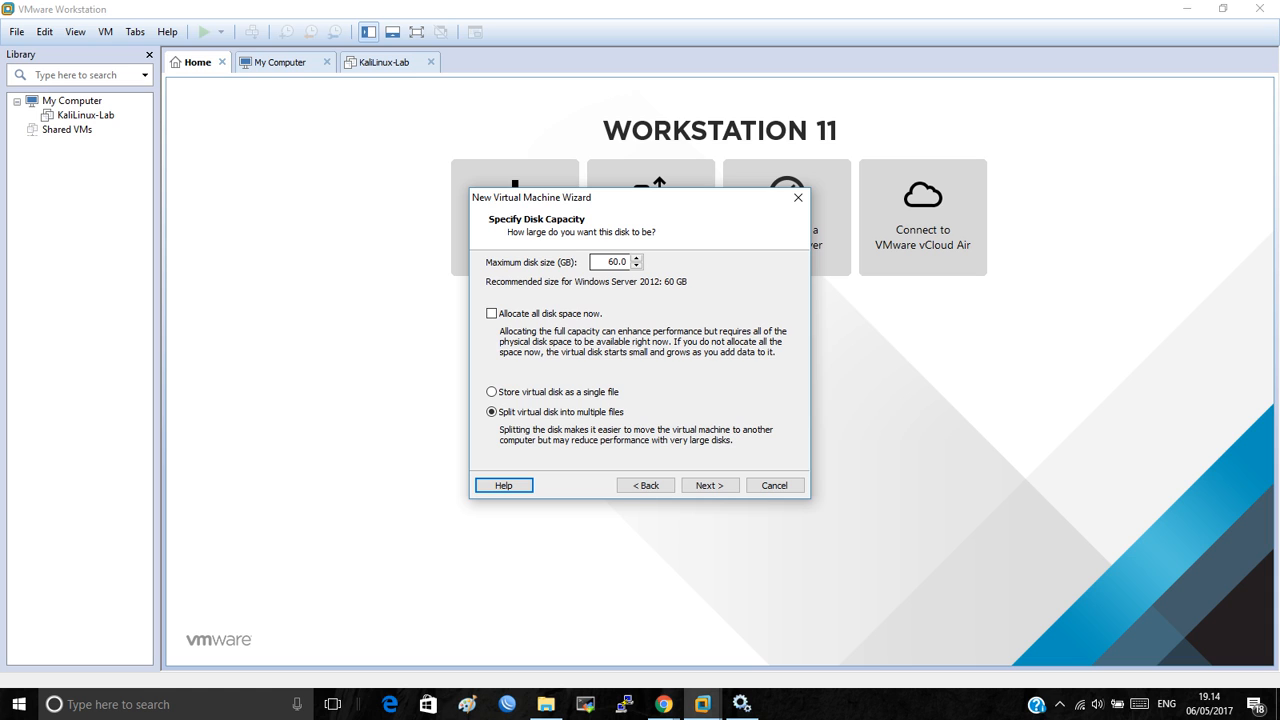
# Step: Set the maximum disk size to 30 GB, split into multiple files, and check the Pribadi (I:) drive's free space in File Explorer
pyautogui.click(613, 261)
pyautogui.press('BackSpace')
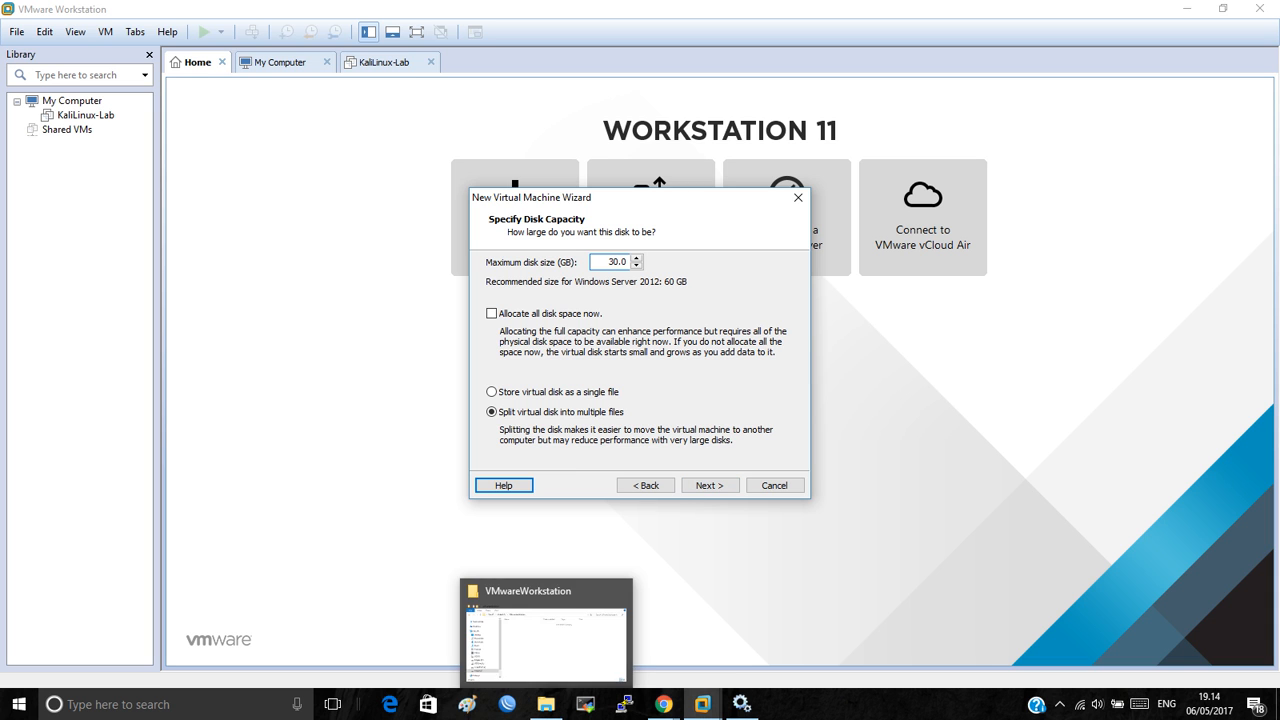
pyautogui.click(546, 704)
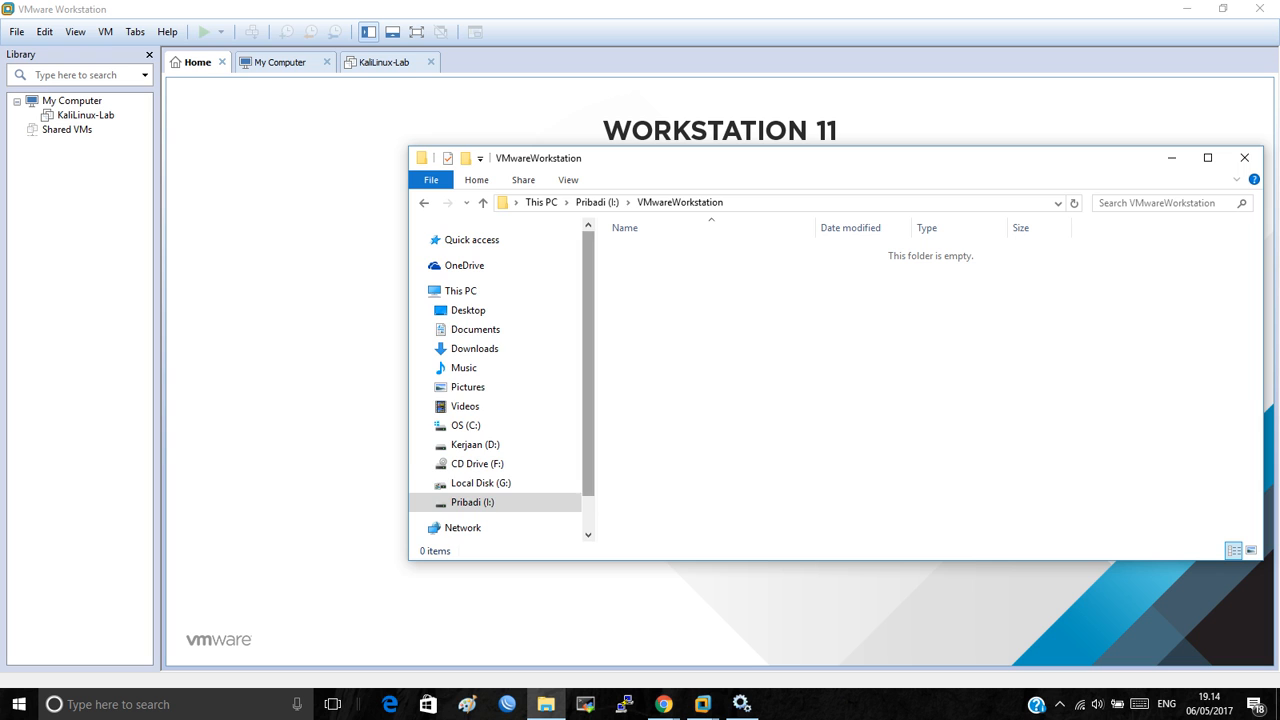
pyautogui.scroll(-1, 495, 380)
pyautogui.scroll(1, 495, 380)
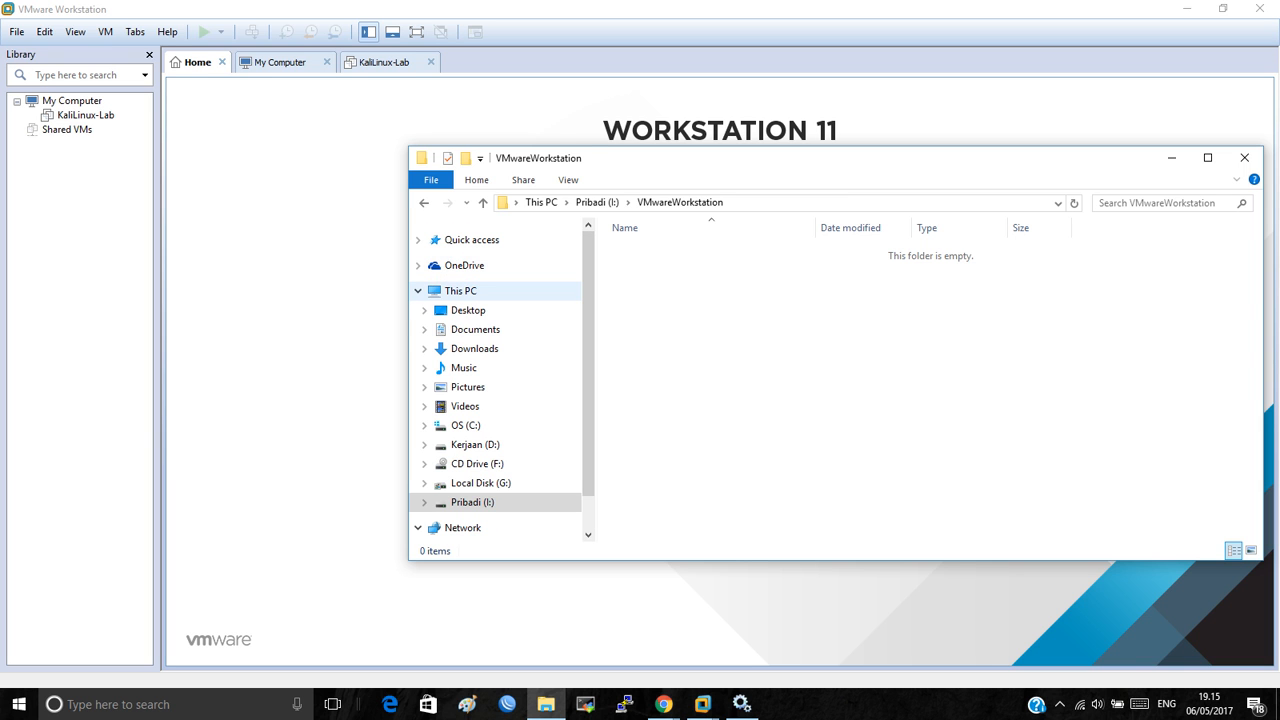
pyautogui.click(460, 290)
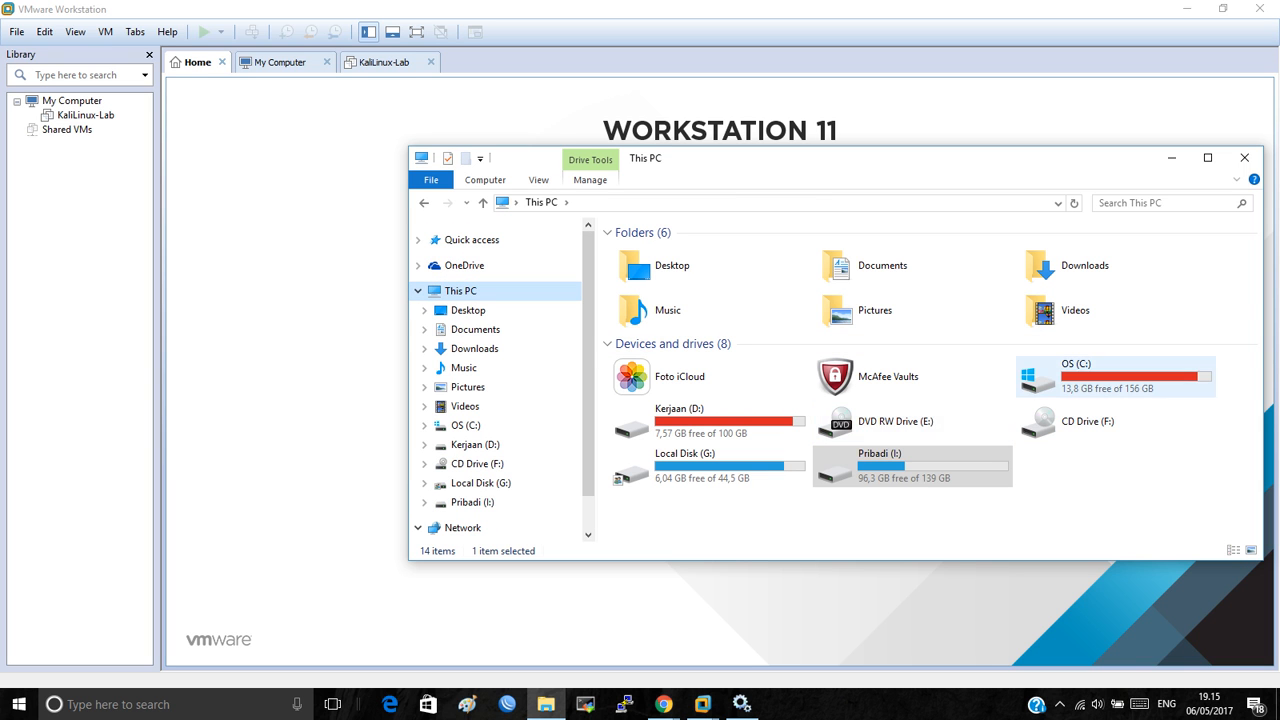
pyautogui.click(912, 466)
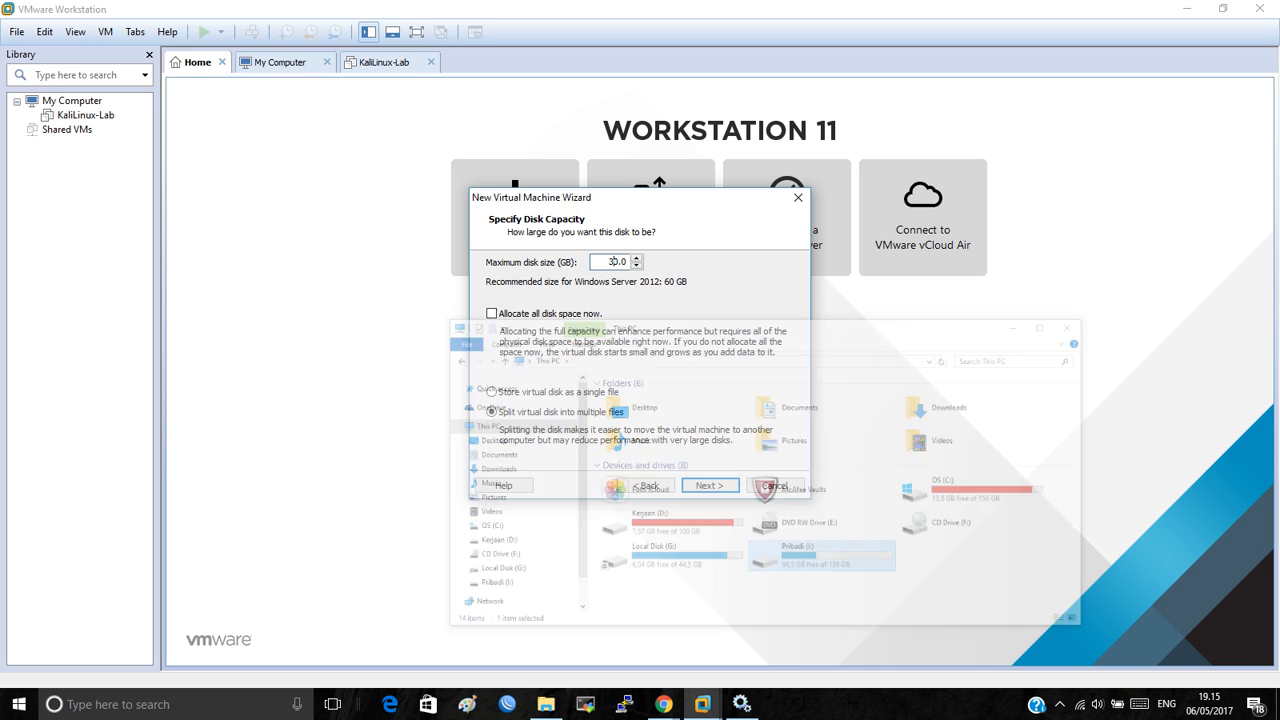
pyautogui.press('Return')
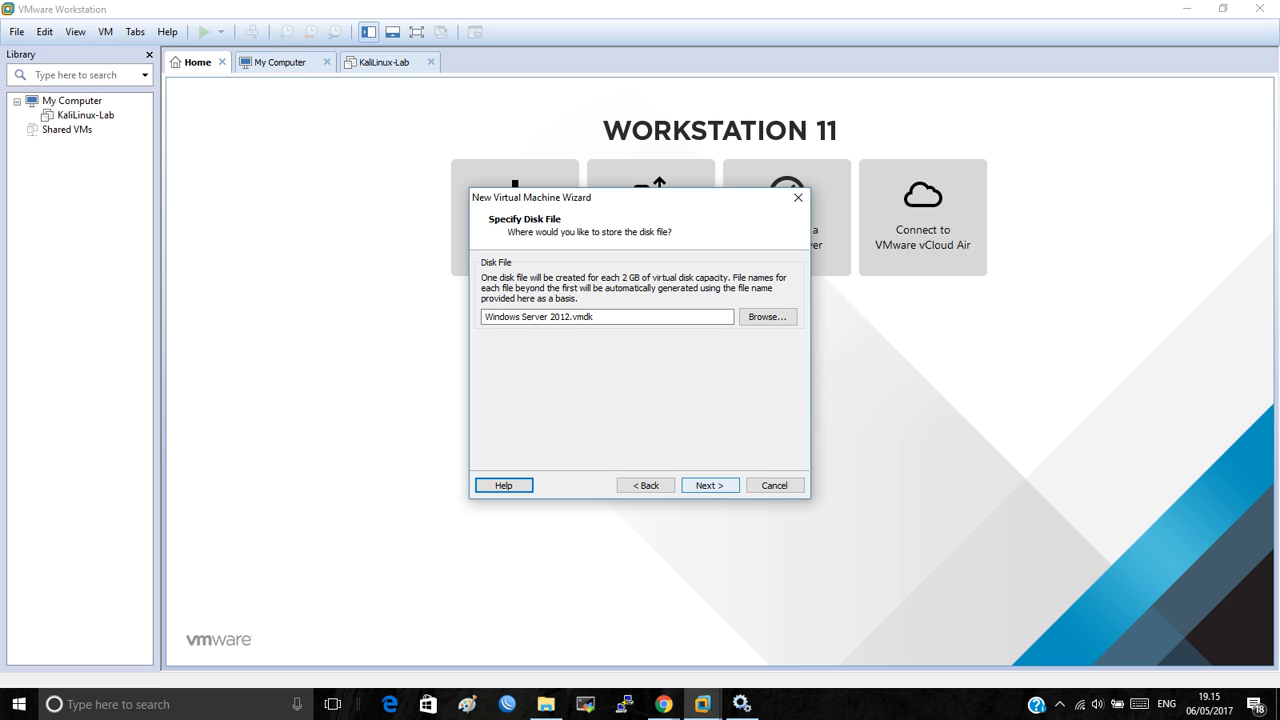
# Step: Keep the disk file name Windows Server 2012.vmdk, review the settings summary and create the virtual machine
pyautogui.press('Return')
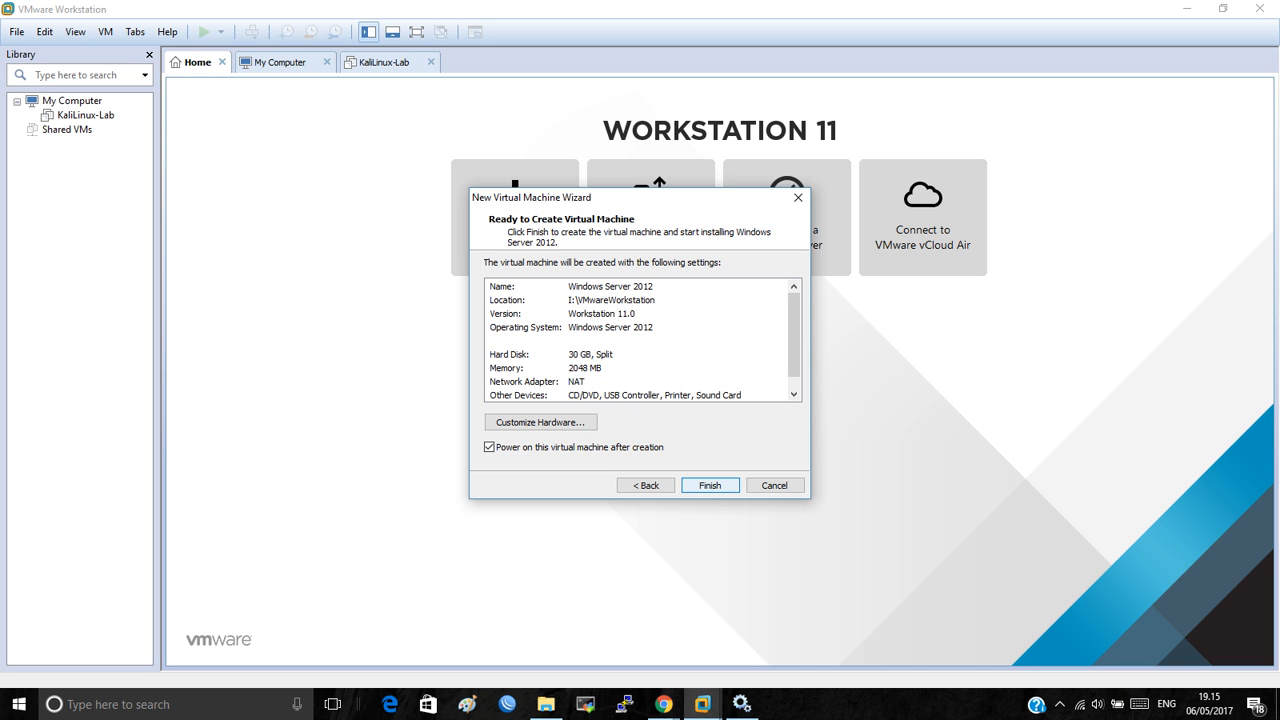
pyautogui.moveTo(794, 335); pyautogui.dragTo(794, 347)
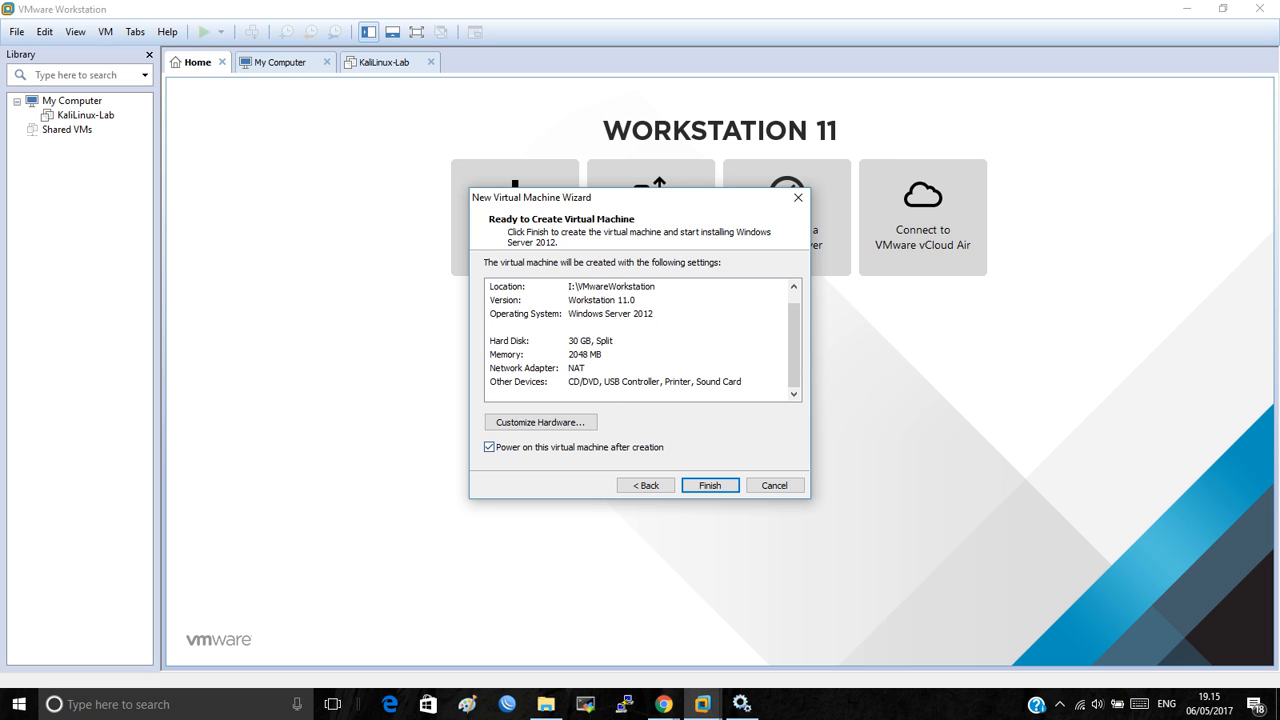
pyautogui.click(710, 485)
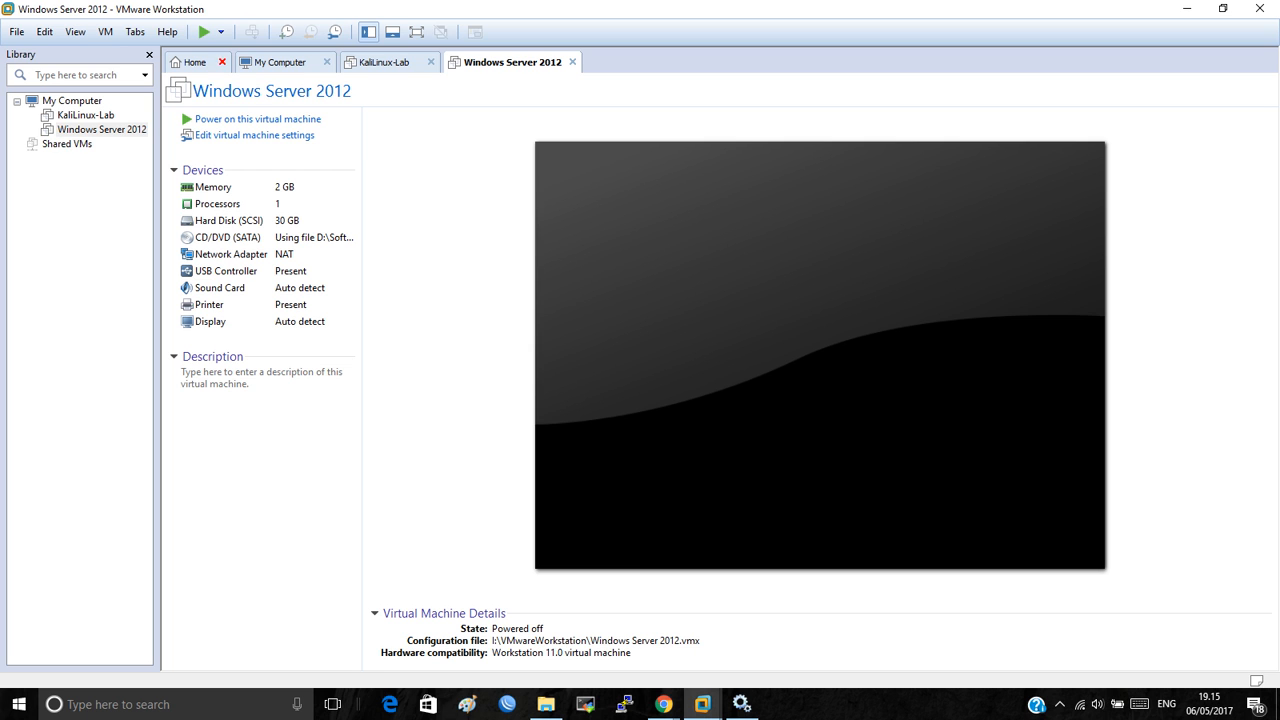
# Step: Try to power on the Windows Server 2012 virtual machine, and open the Windows Services console with services.msc
pyautogui.click(100, 129)
pyautogui.click(258, 119)
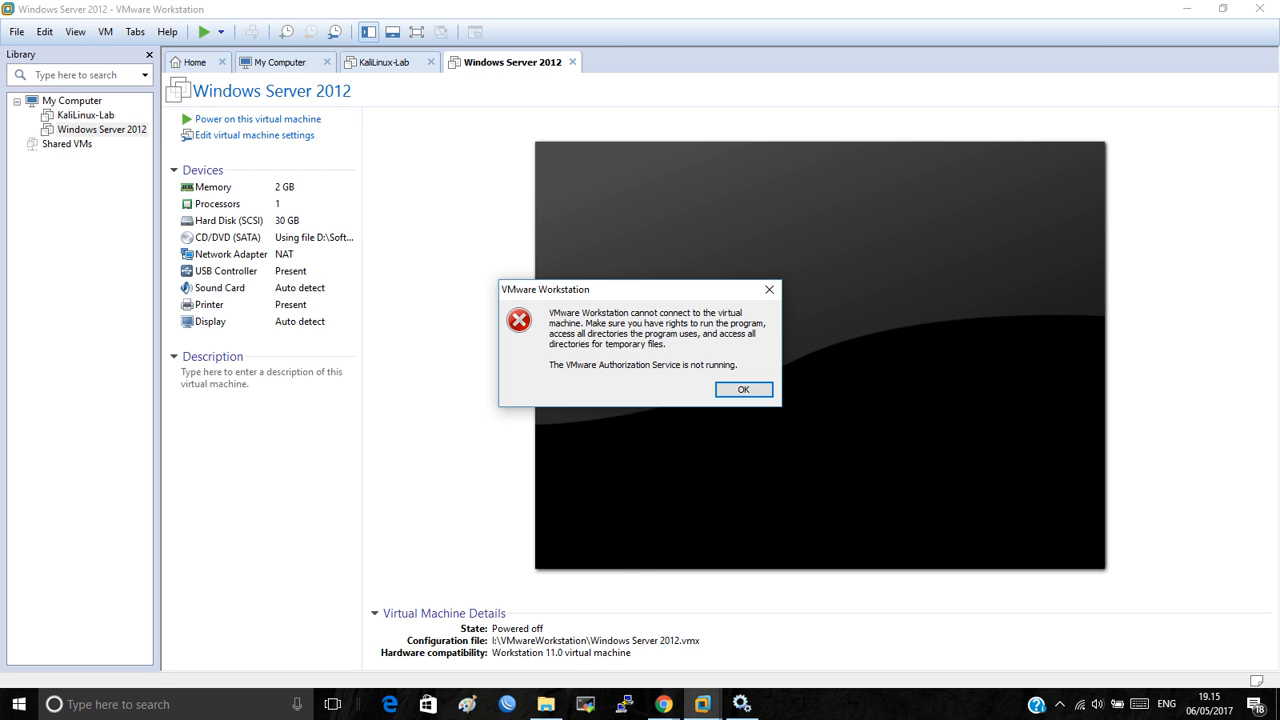
pyautogui.press('super+r')
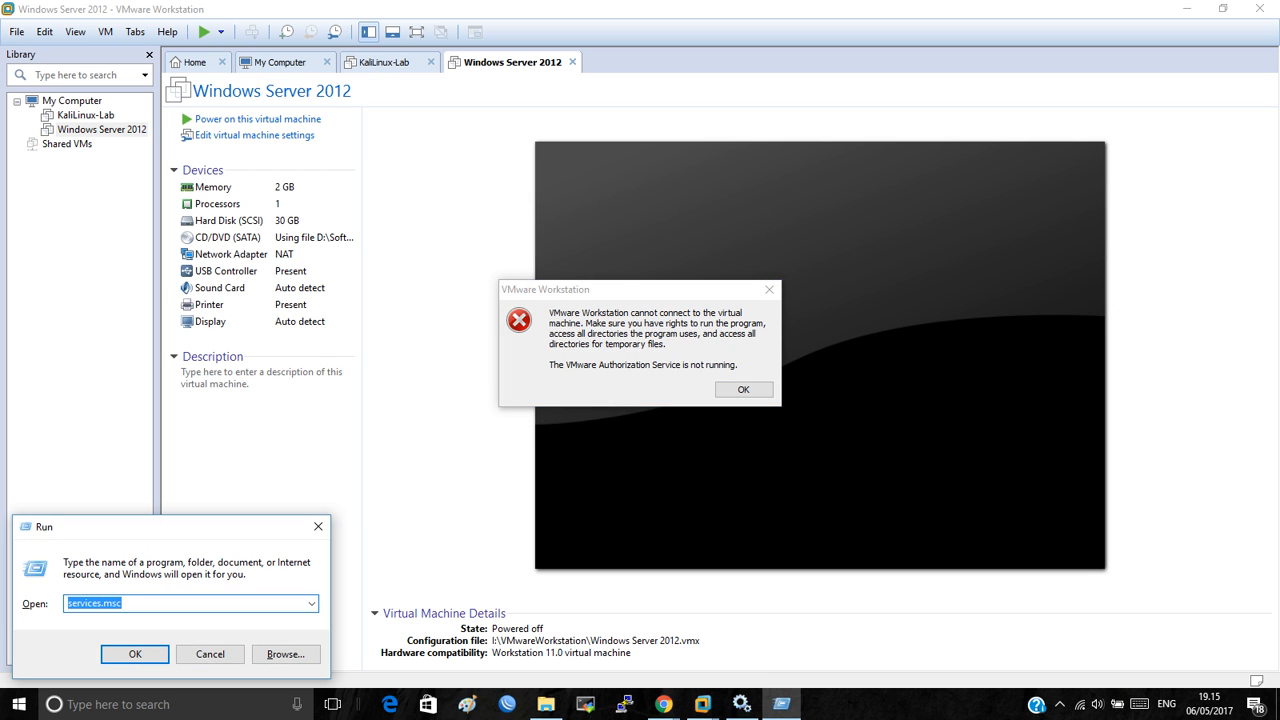
pyautogui.press('Return')
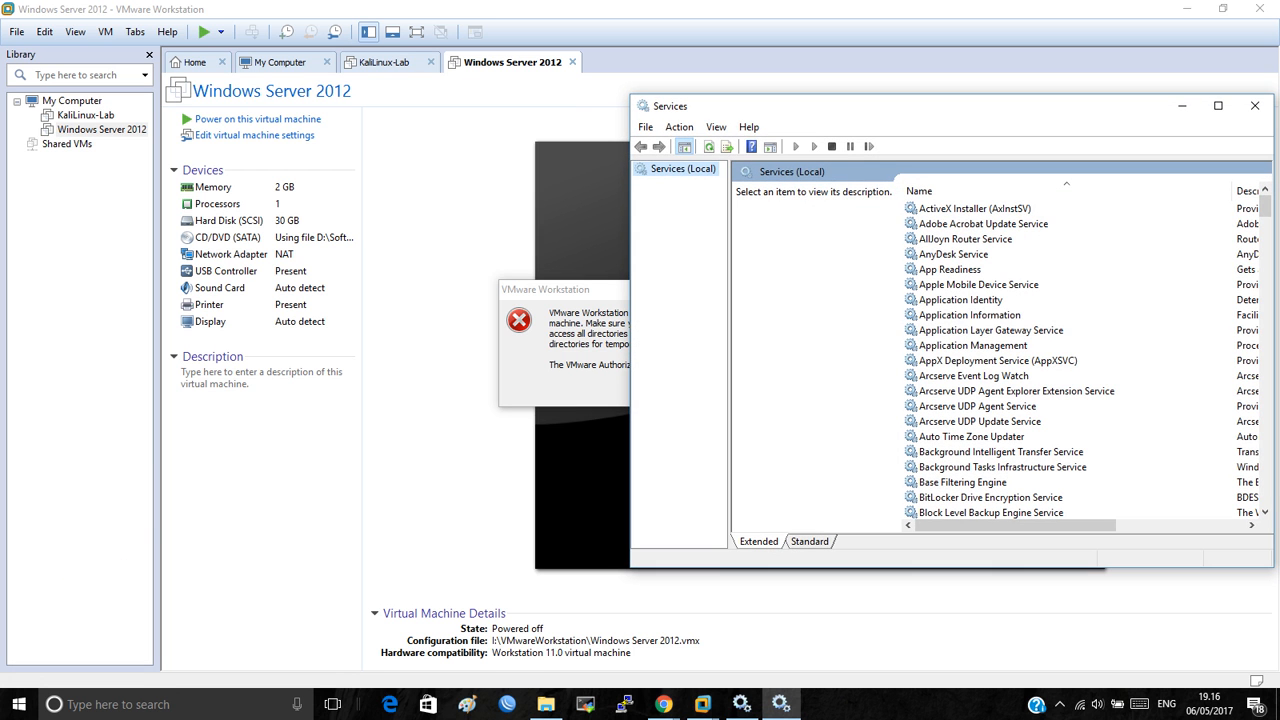
# Step: Start the VMware Authorization Service, check its status and startup type, and minimize the Services console
pyautogui.click(973, 346)
pyautogui.press('Down')
pyautogui.press('Down')
pyautogui.press('Down')
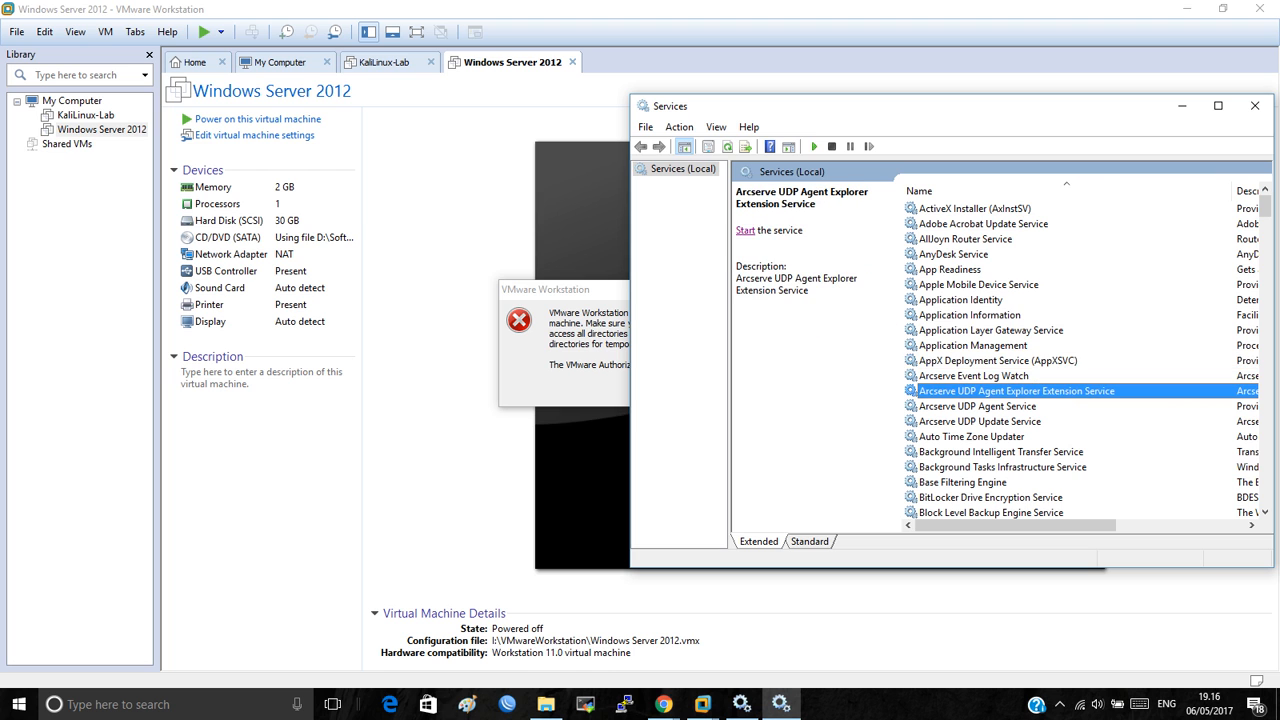
pyautogui.press('v')
pyautogui.press('Down')
pyautogui.press('Down')
pyautogui.press('Down')
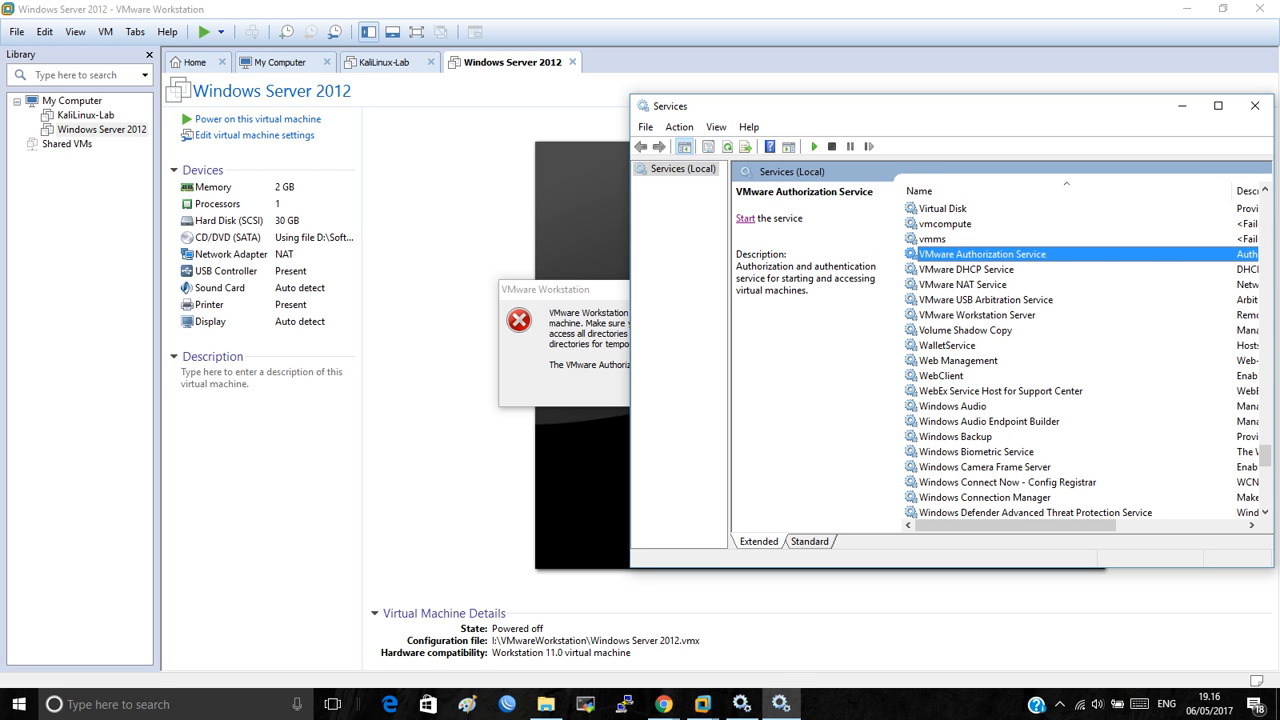
pyautogui.click(745, 218)
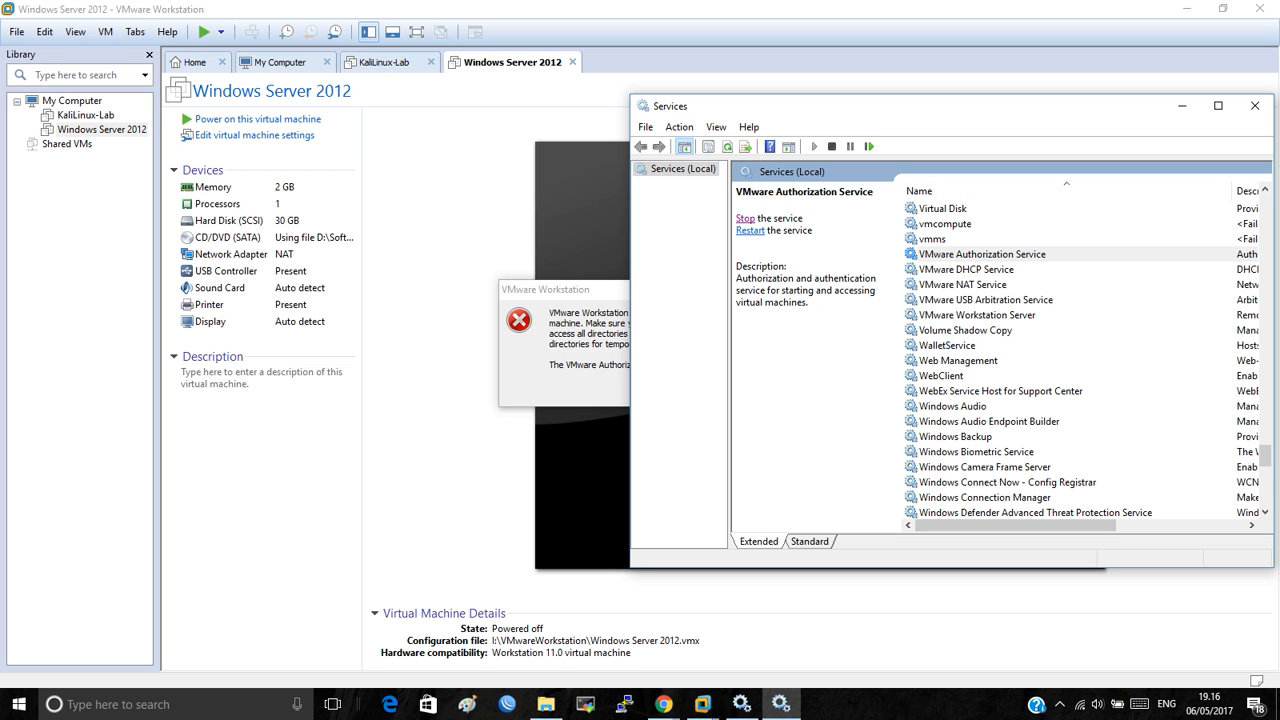
pyautogui.moveTo(1016, 525); pyautogui.dragTo(1107, 525)
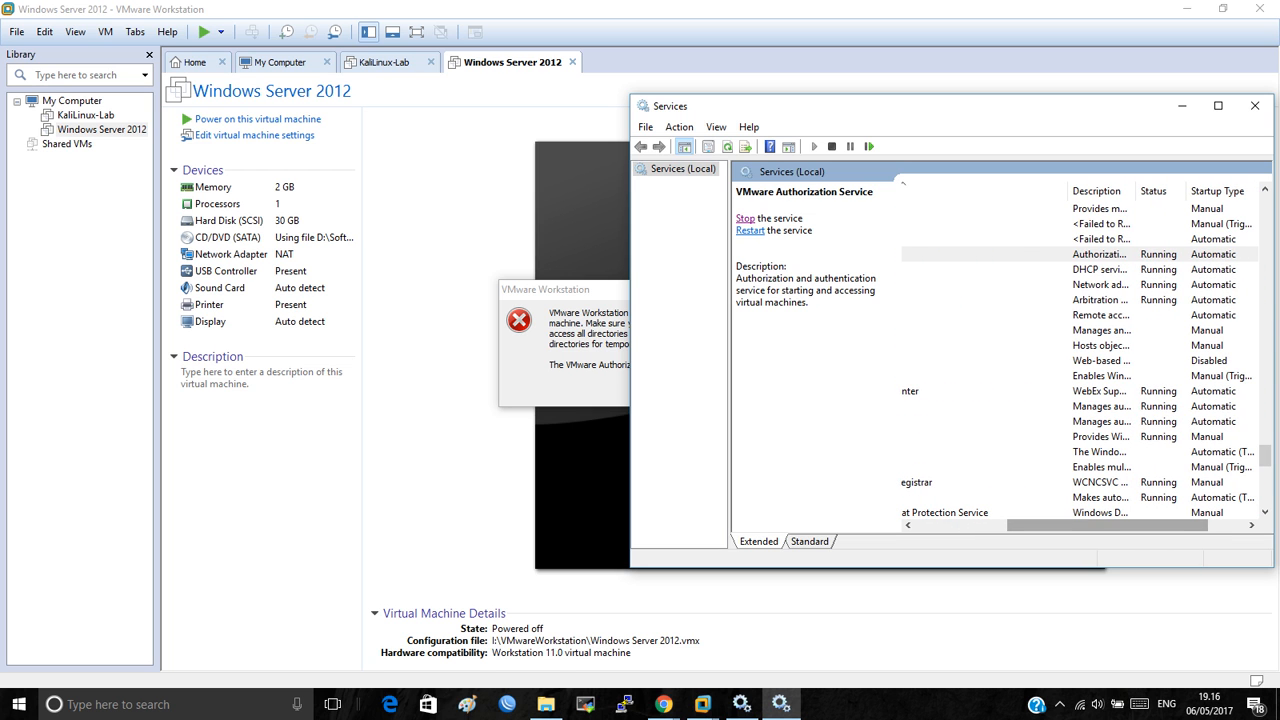
pyautogui.click(1182, 105)
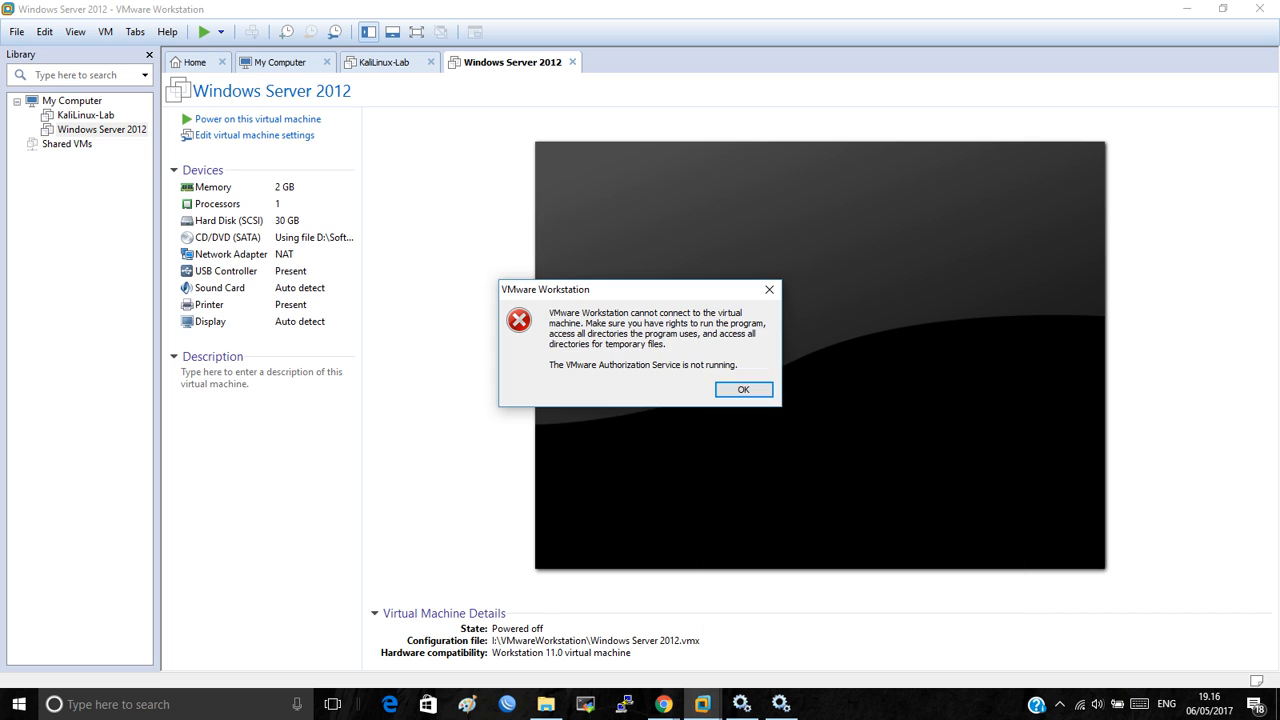
# Step: Dismiss the VMware authorization error dialog and close the open Services windows
pyautogui.click(743, 389)
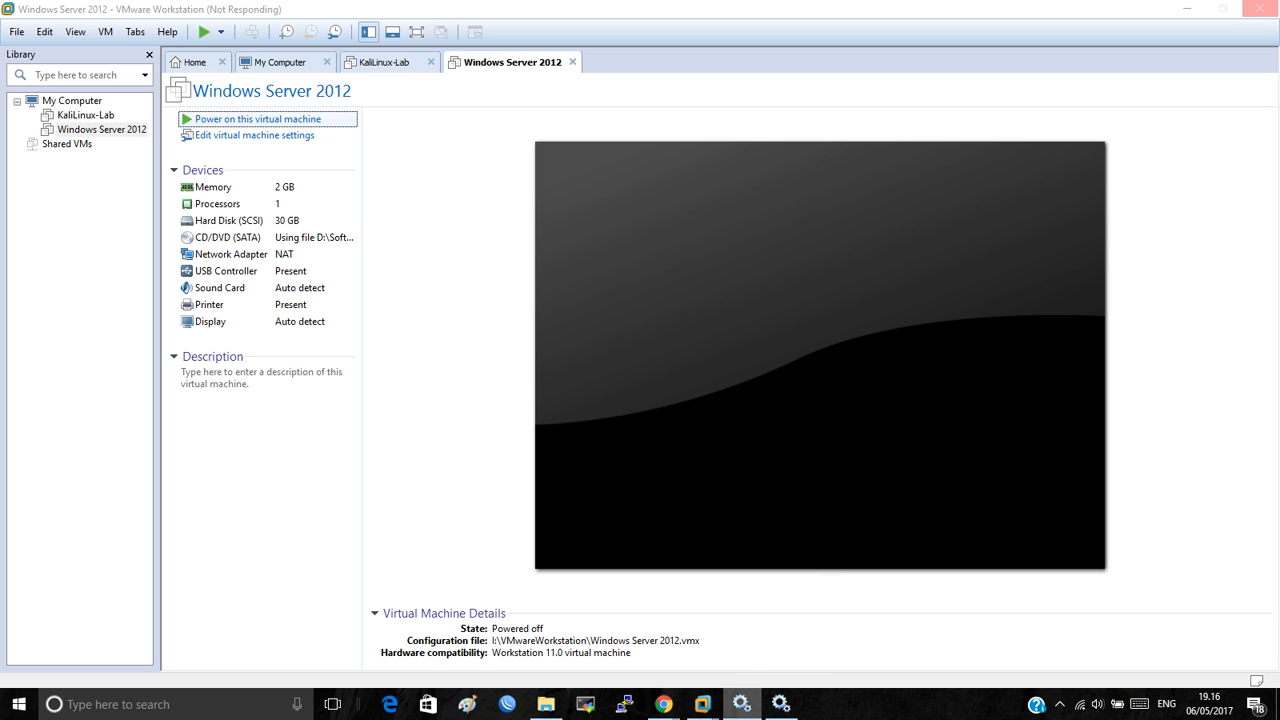
pyautogui.rightClick(741, 704)
pyautogui.click(700, 669)
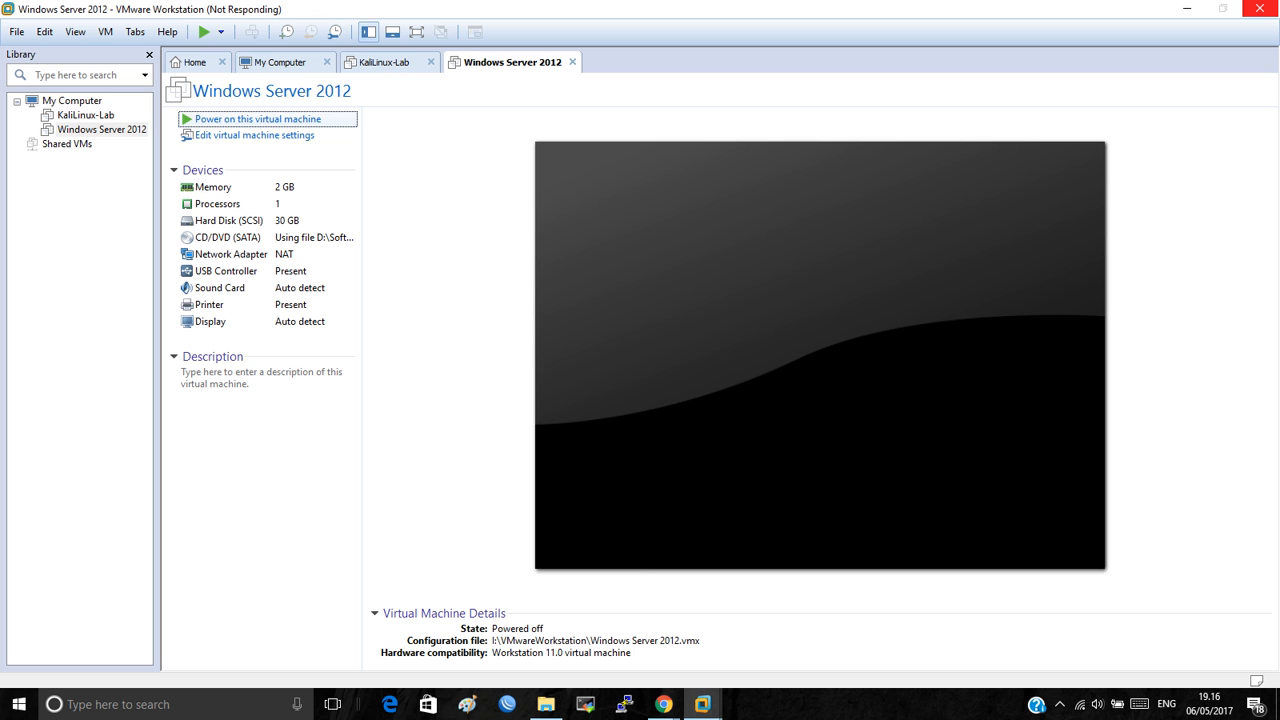
# Step: Inspect the running apps and background processes in Task Manager, close it and dismiss the VMware connection error
pyautogui.hotkey('ctrl', 'shift', 'Escape')
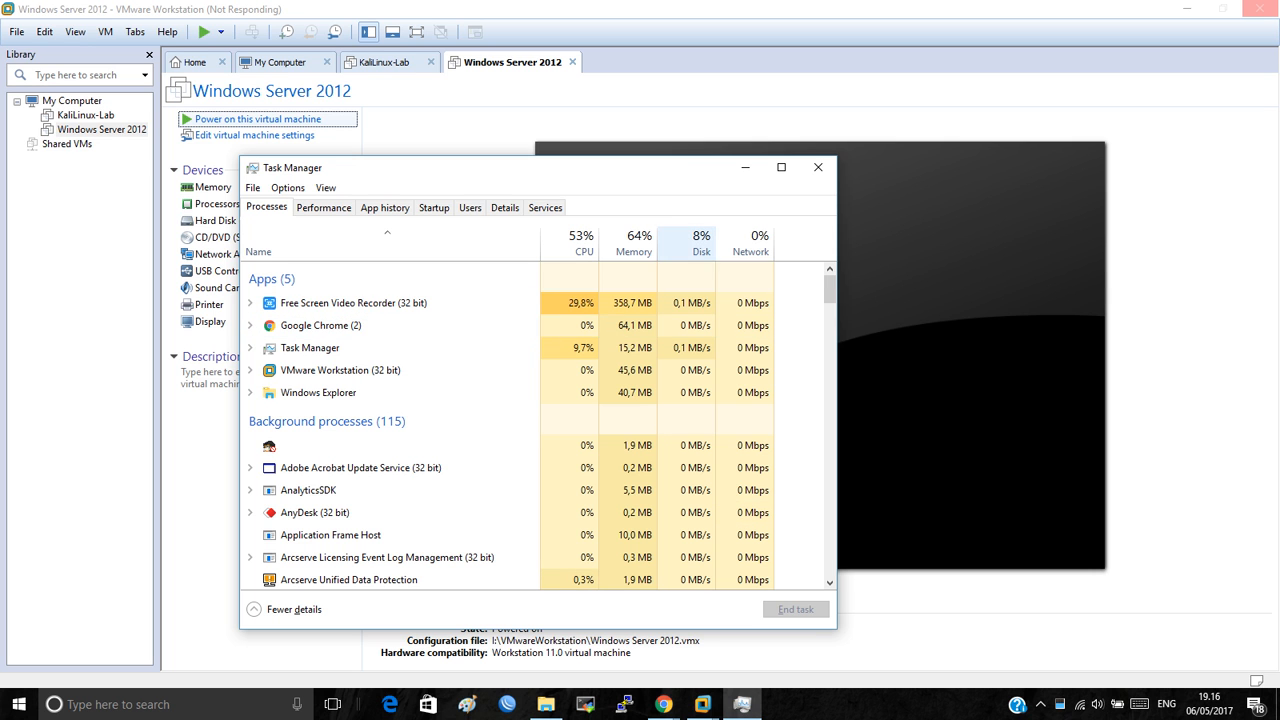
pyautogui.scroll(-3, 538, 425)
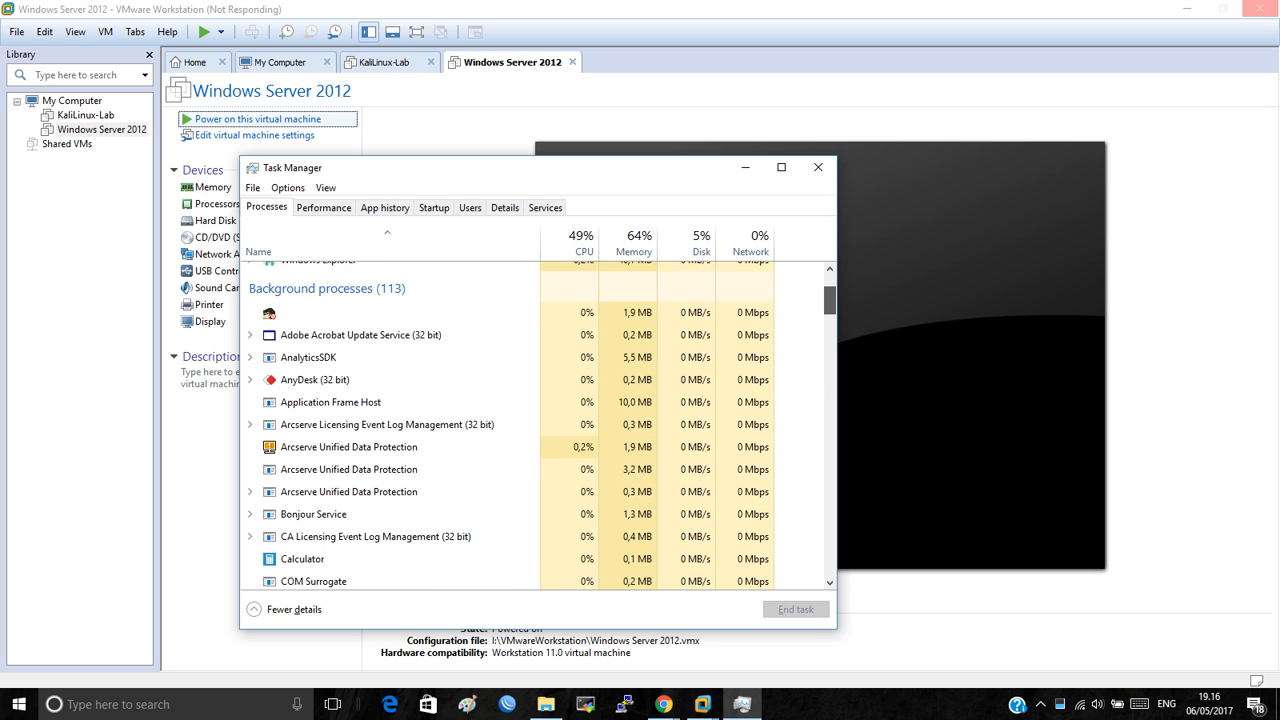
pyautogui.scroll(2, 538, 425)
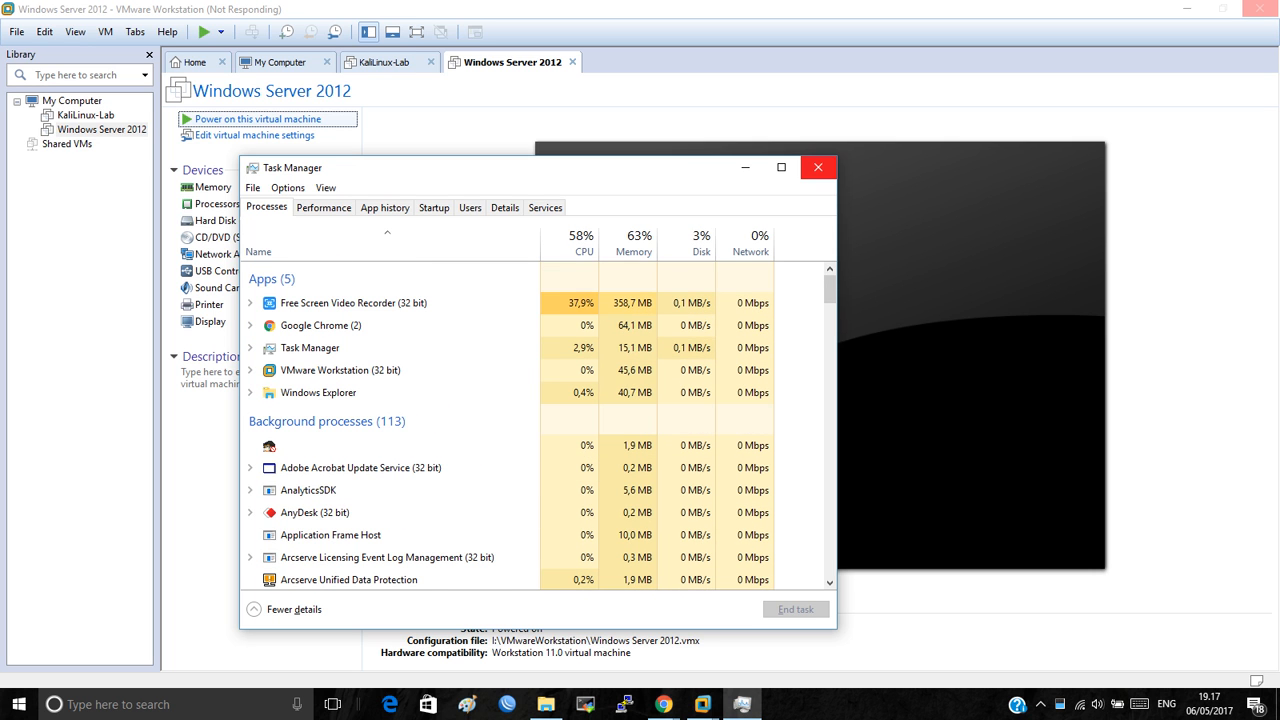
pyautogui.click(818, 167)
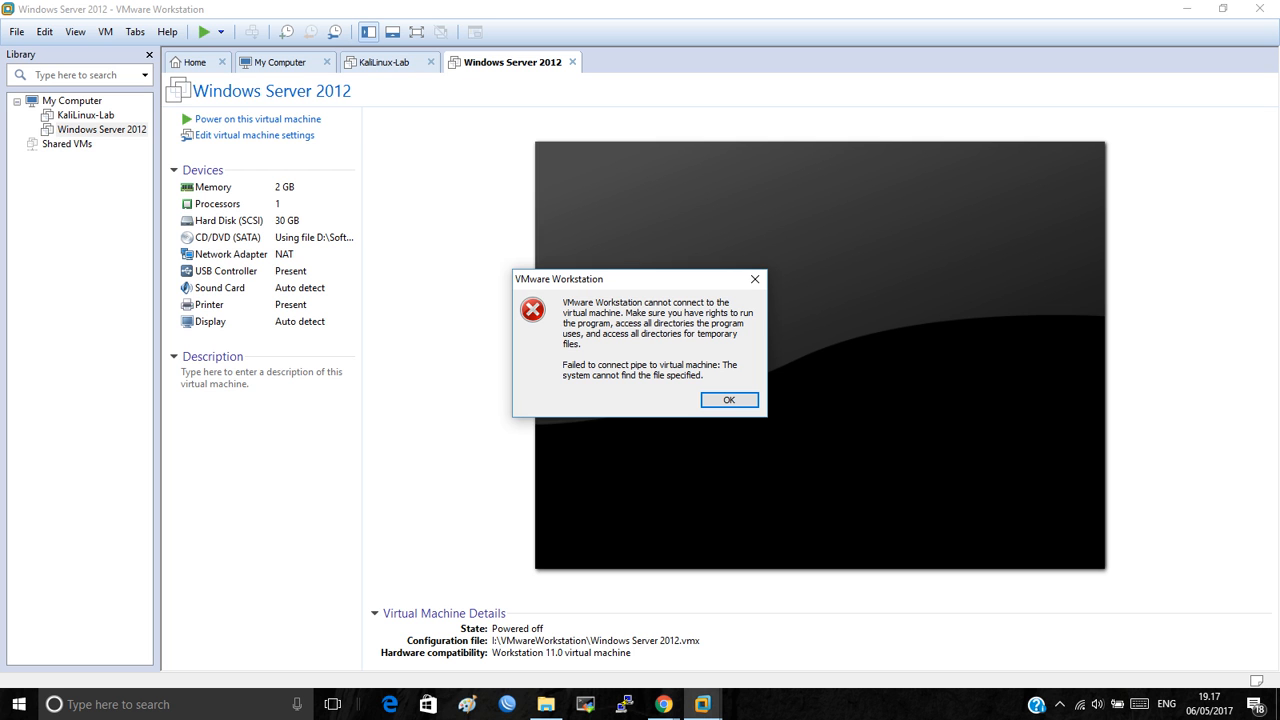
pyautogui.press('Return')
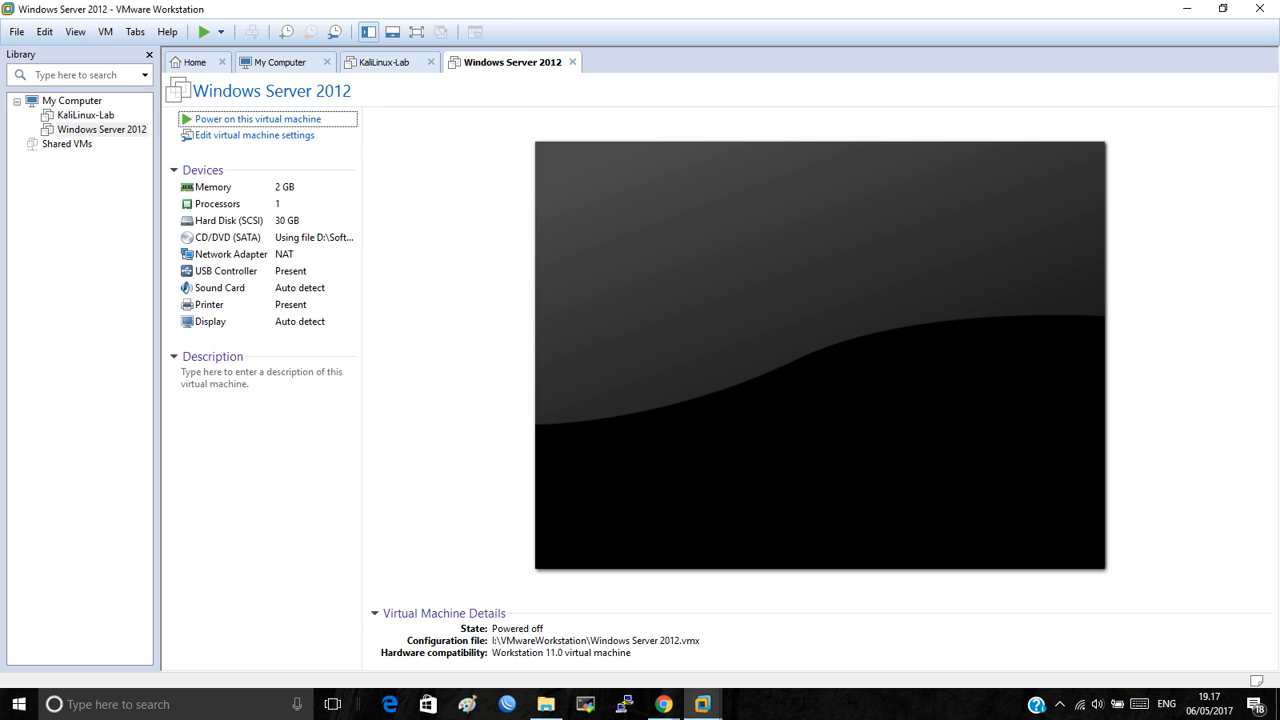
# Step: Examine the virtual machine's files in the VMwareWorkstation folder on the Pribadi (I:) drive in File Explorer
pyautogui.click(546, 704)
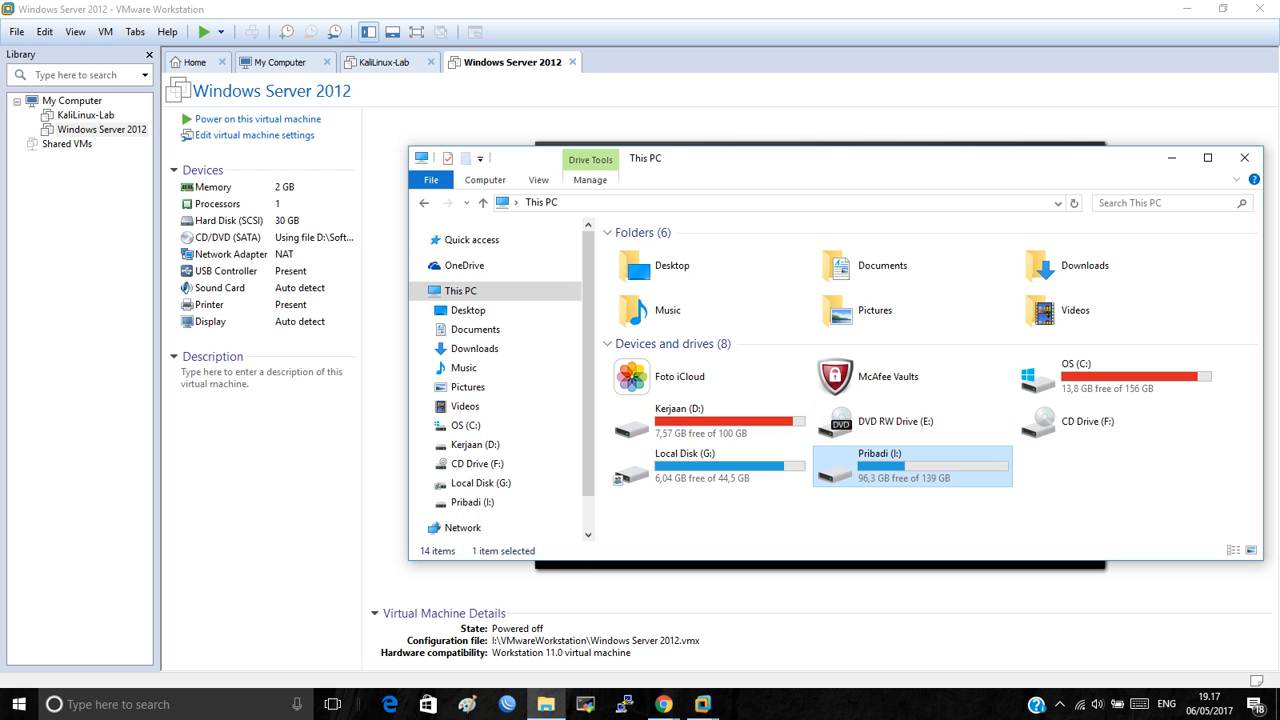
pyautogui.doubleClick(900, 465)
pyautogui.doubleClick(1198, 380)
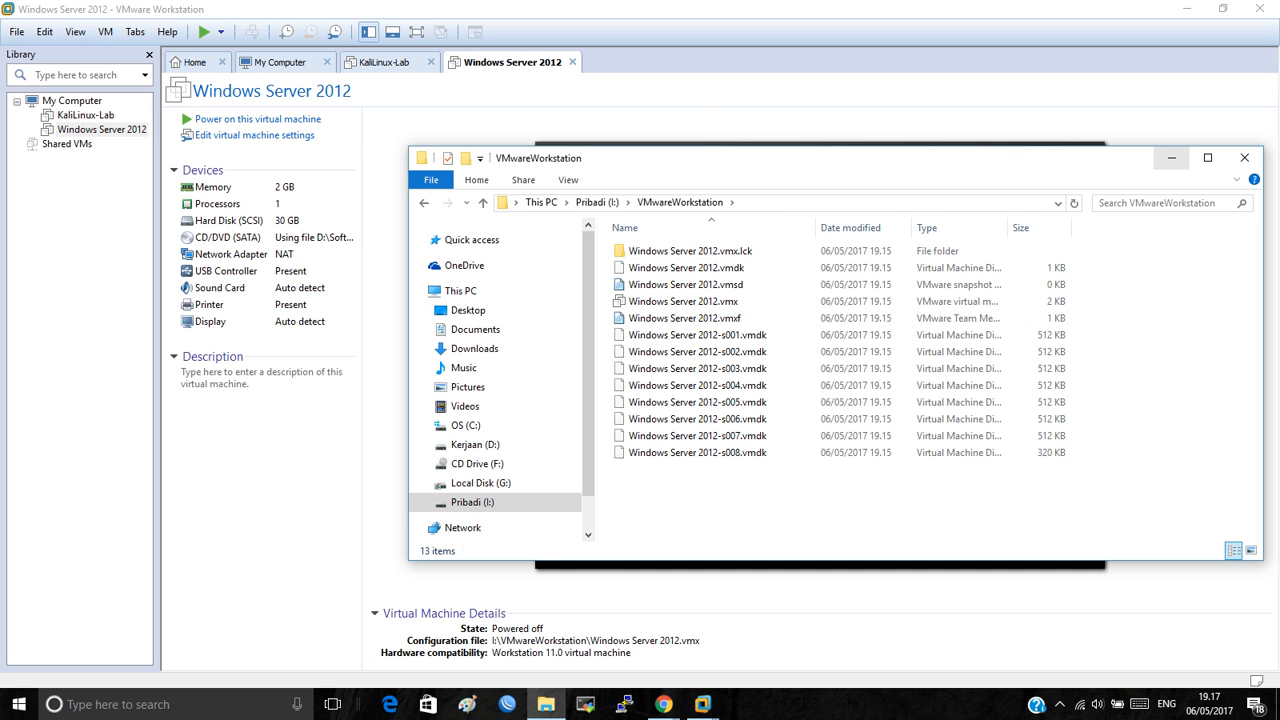
pyautogui.click(1171, 157)
# Step: Power on the Windows Server 2012 virtual machine and dismiss the removable devices hint
pyautogui.click(126, 130)
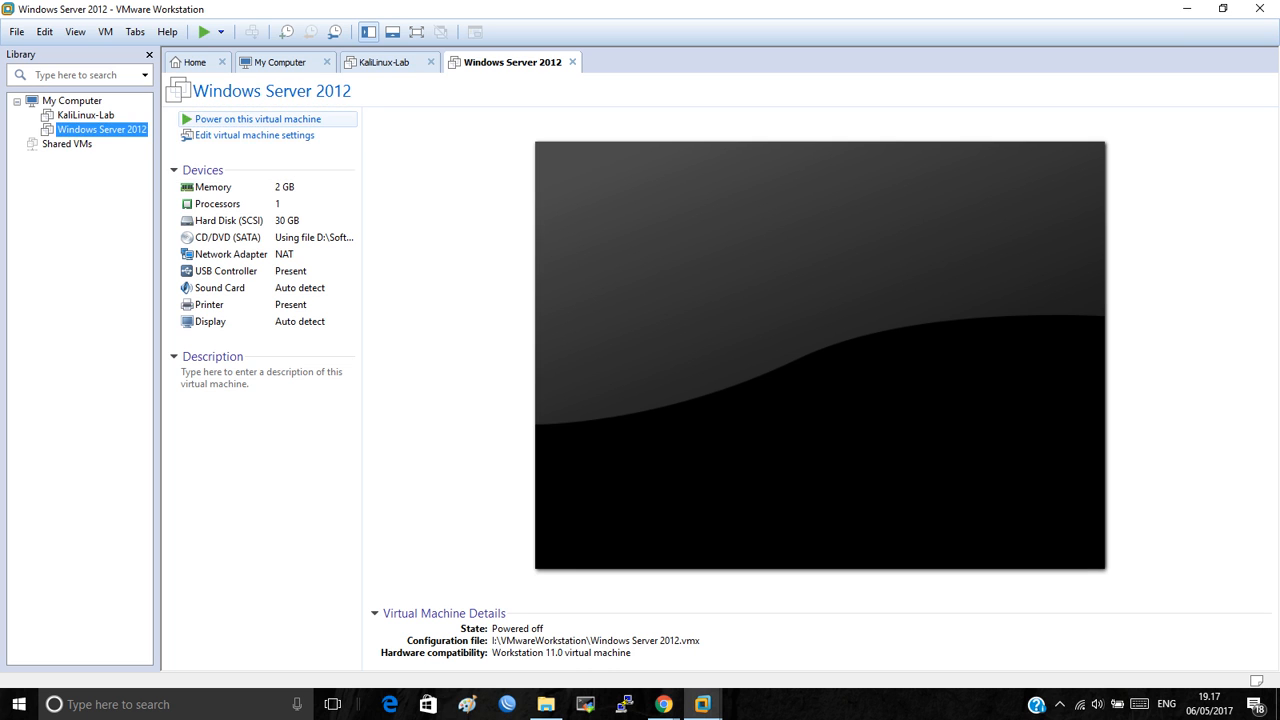
pyautogui.click(258, 119)
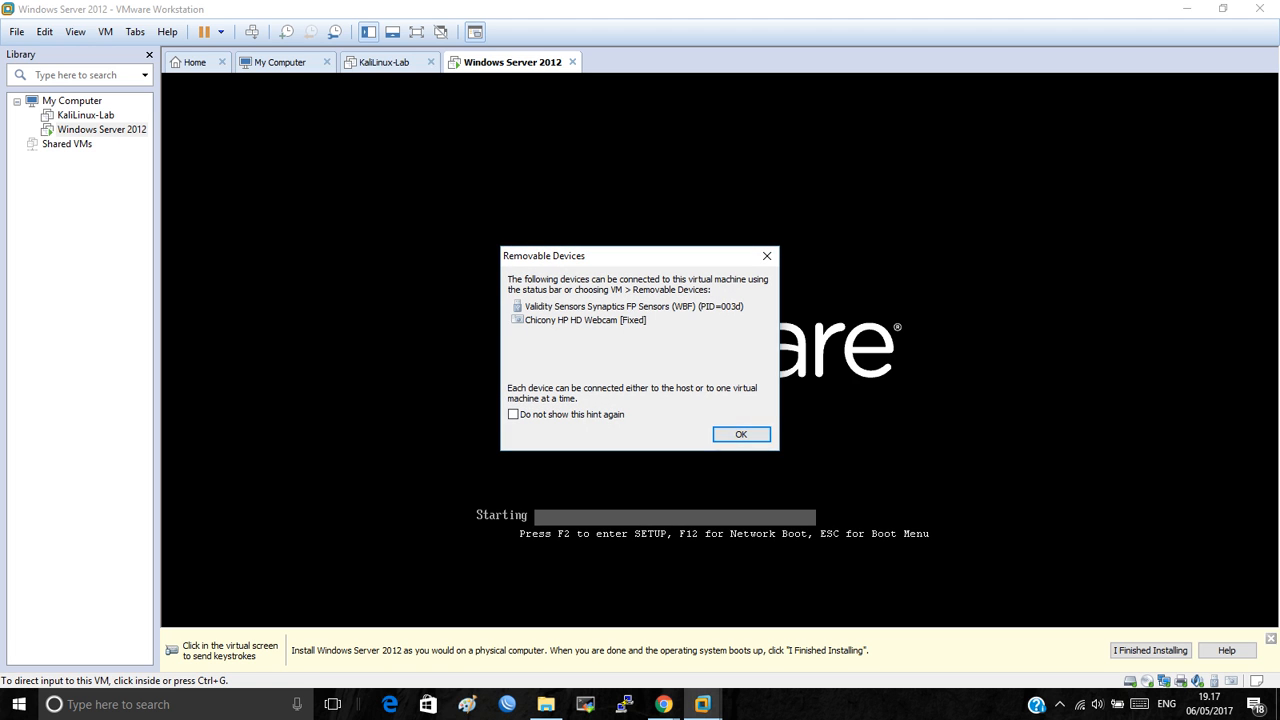
pyautogui.click(741, 434)
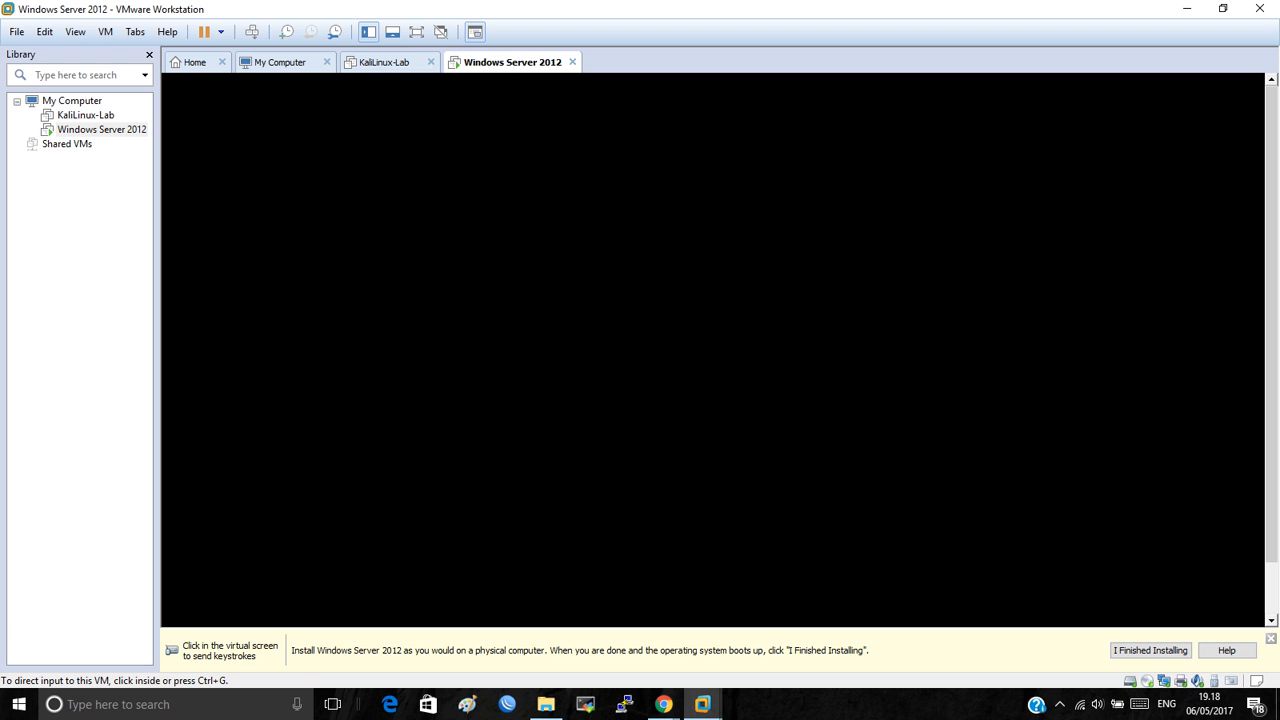
pyautogui.click(1060, 704)
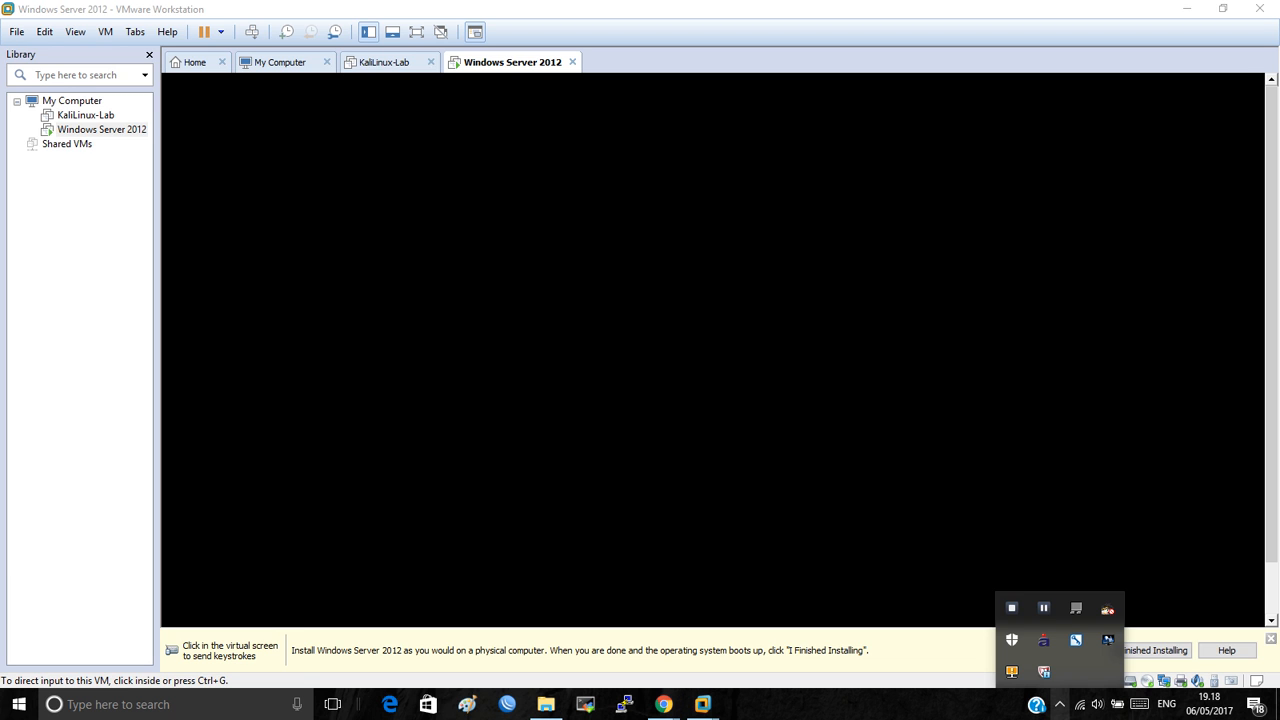